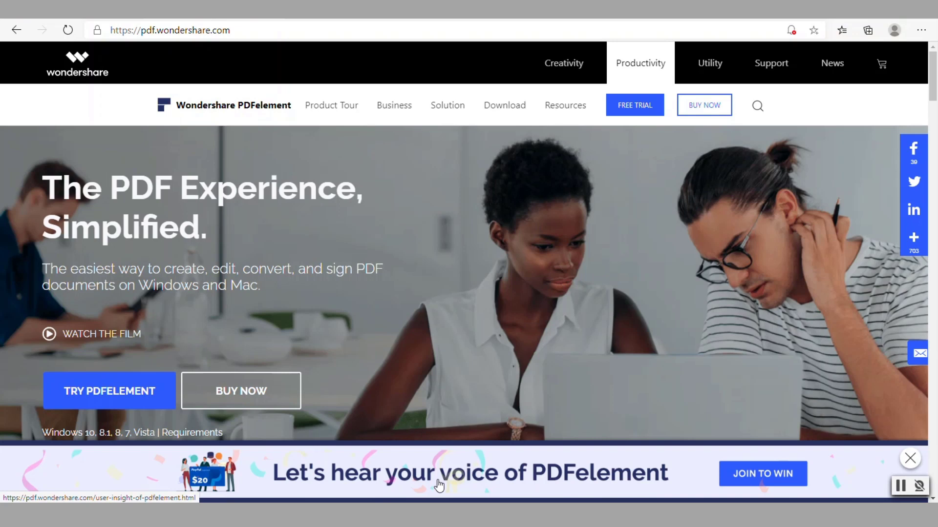
Download the PDFelement free-trial installer from pdf.wondershare.com and show it in its download folder.
click(239, 31)
click(241, 31)
drag(241, 30, 142, 31)
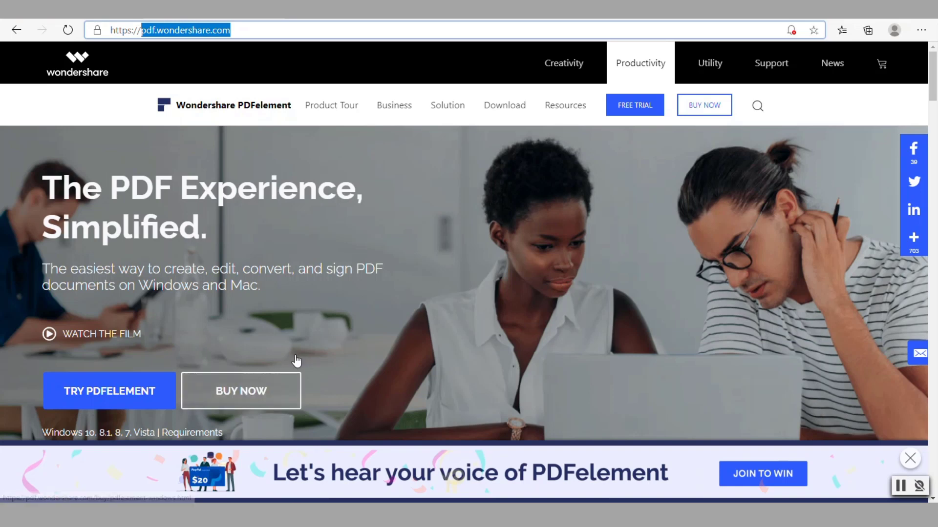
scroll(145, 323, down, 2)
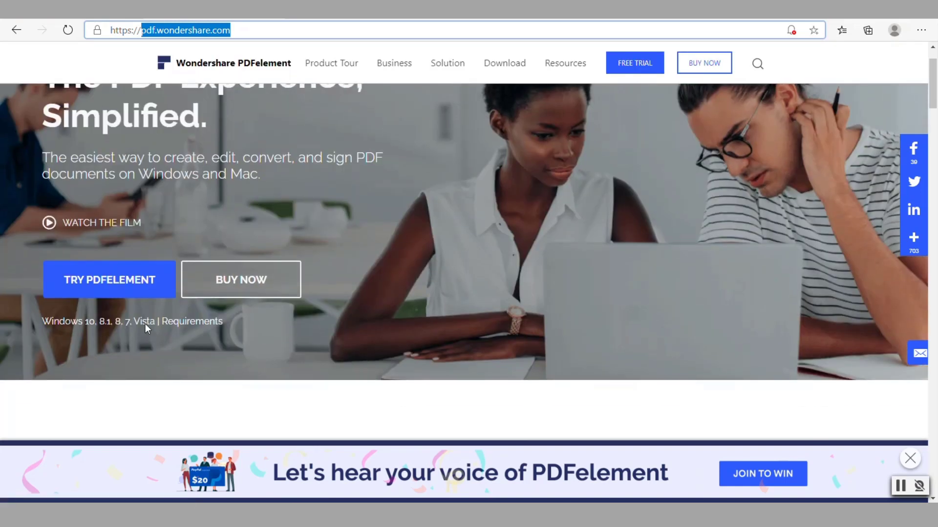
click(120, 288)
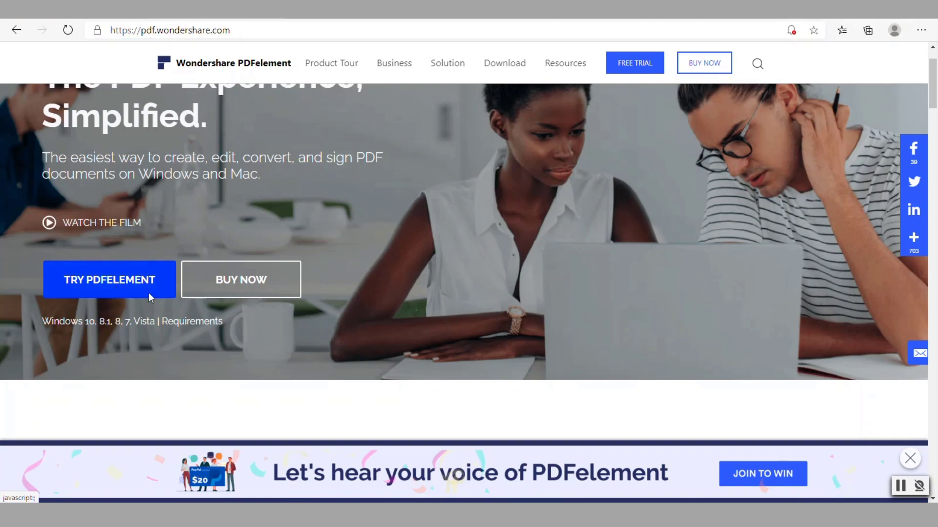
click(510, 342)
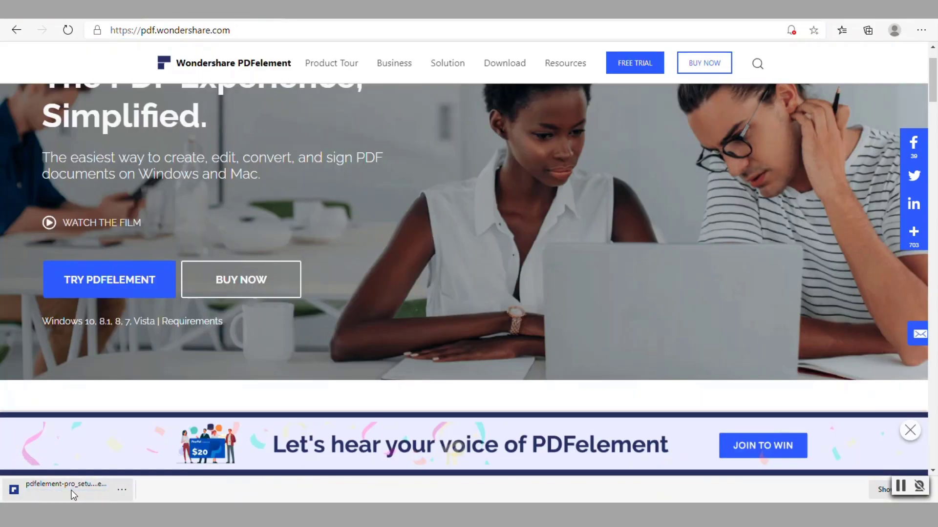
click(122, 489)
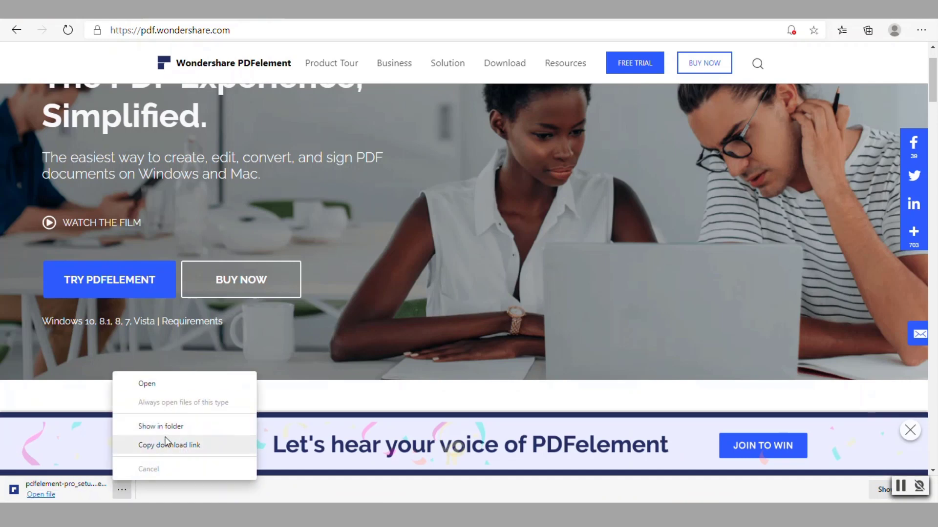
click(168, 429)
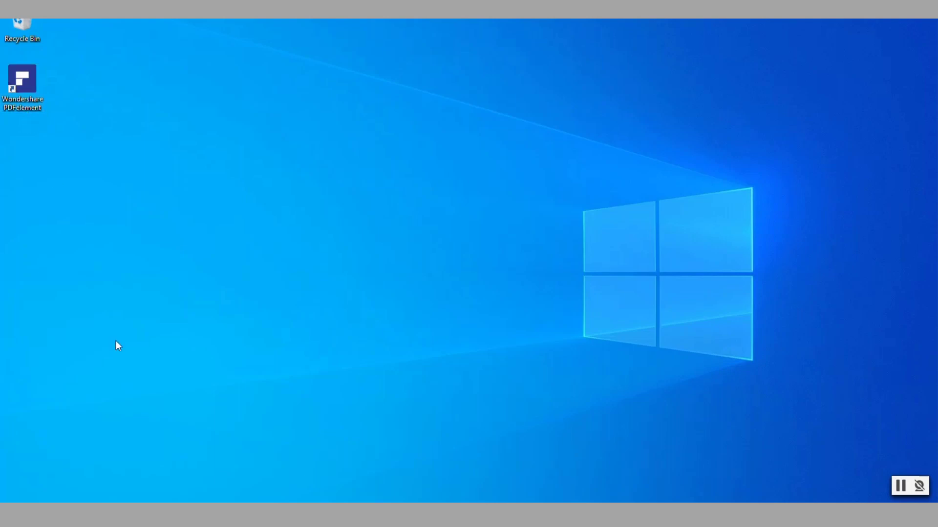
Bring up Windows Search and the Start menu, then close it to return to the desktop.
key(super+s)
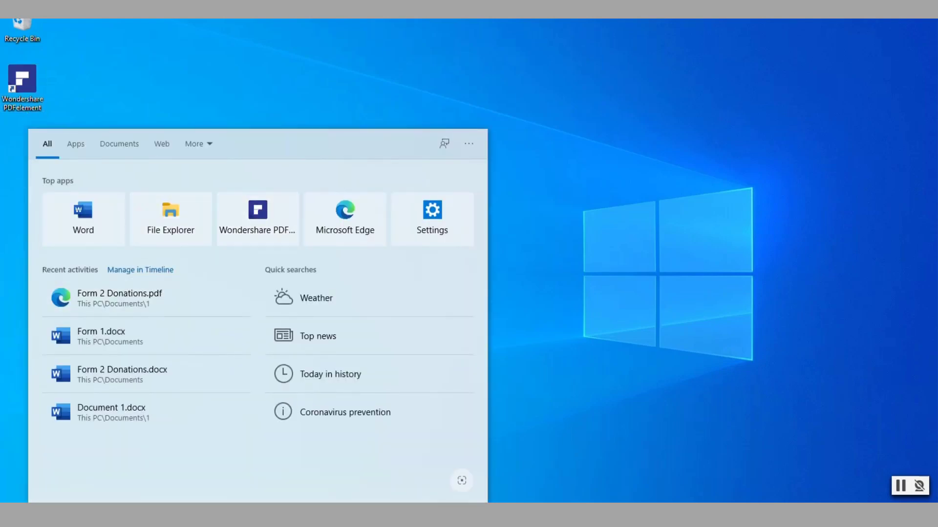
key(super)
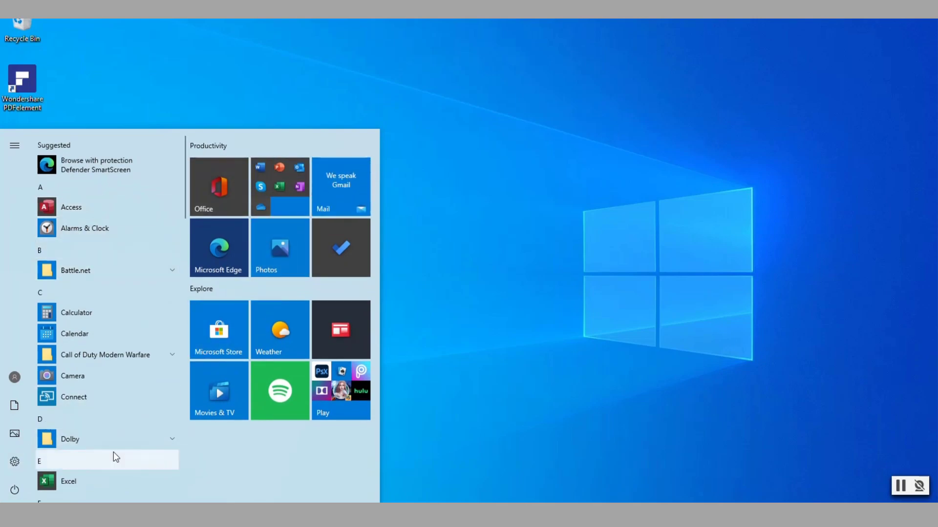
key(super)
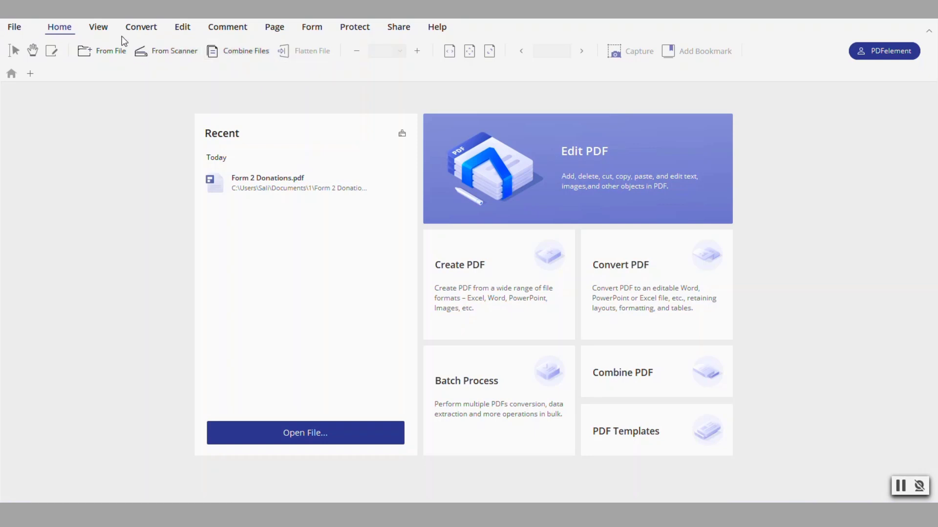
Browse the View, Convert, Edit, Comment, Form and Protect ribbon tabs in turn.
click(96, 30)
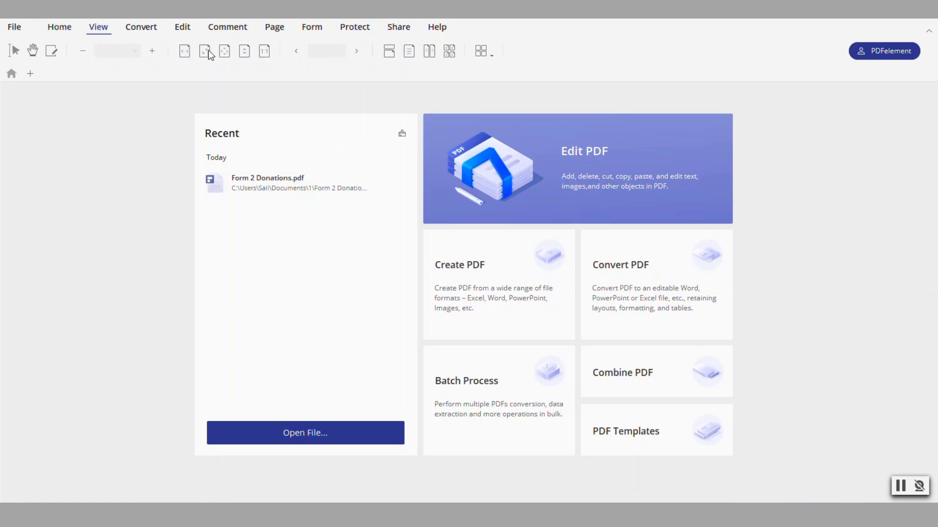
click(142, 30)
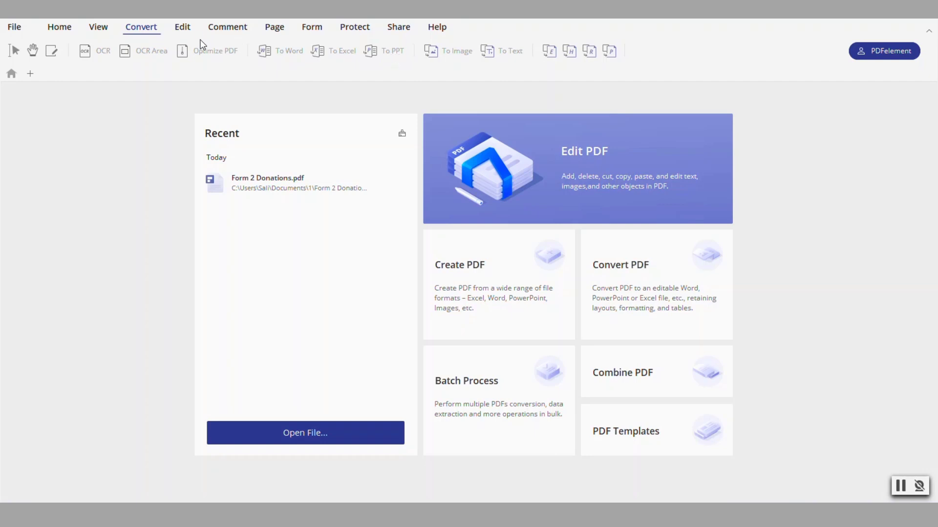
click(185, 30)
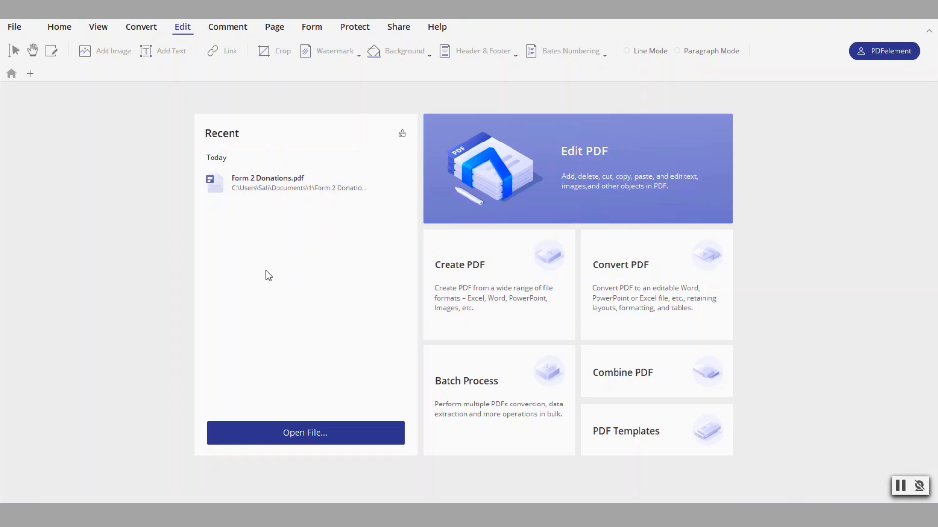
click(230, 29)
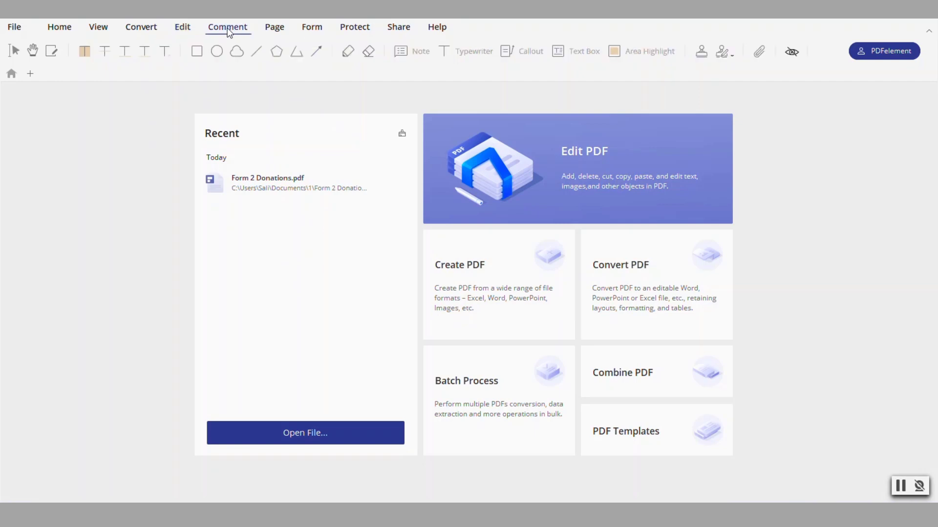
click(308, 29)
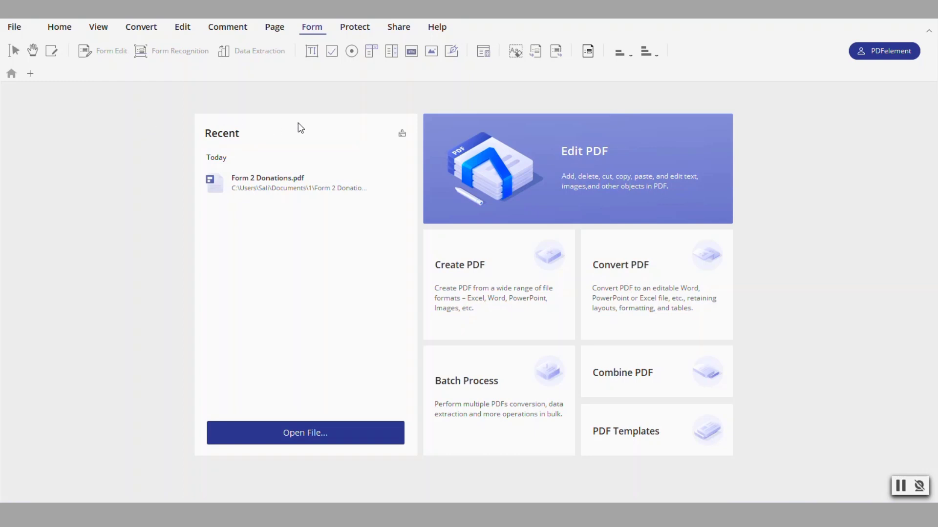
click(354, 28)
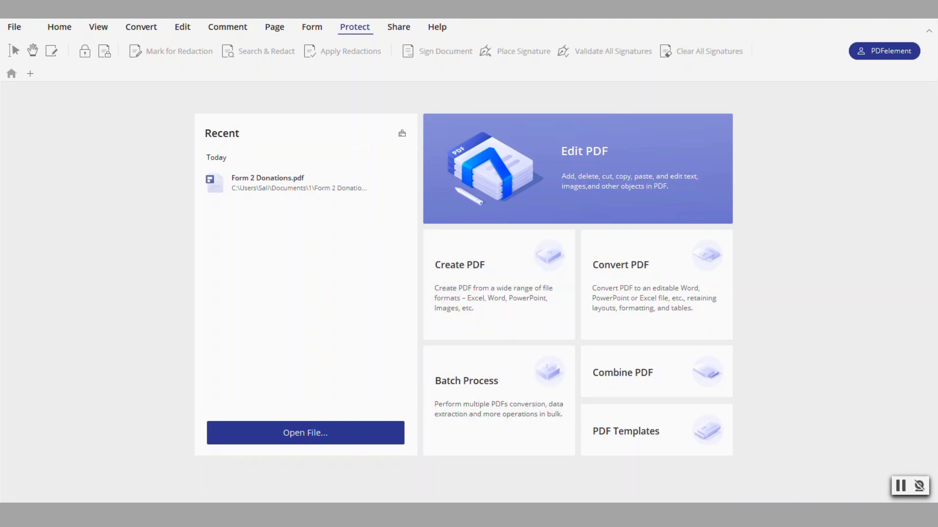
key(super+e)
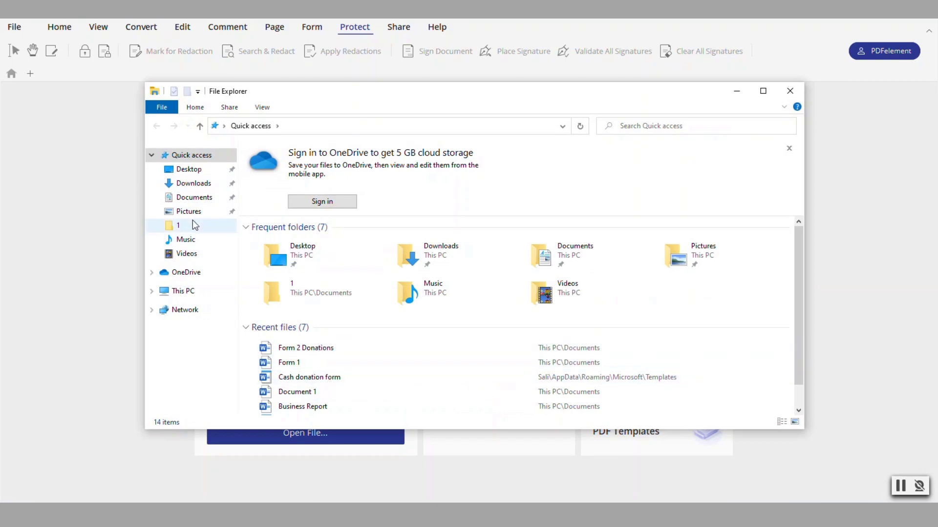
click(194, 197)
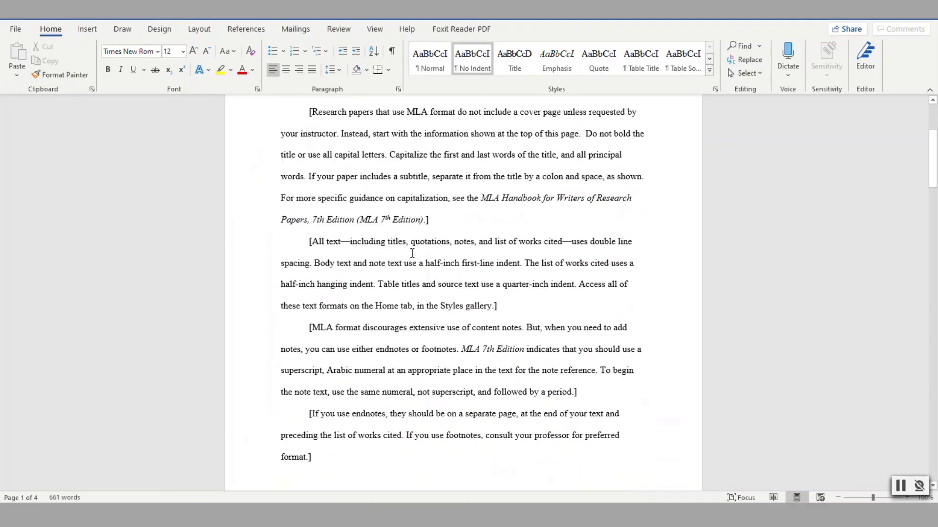
scroll(434, 218, down, 4)
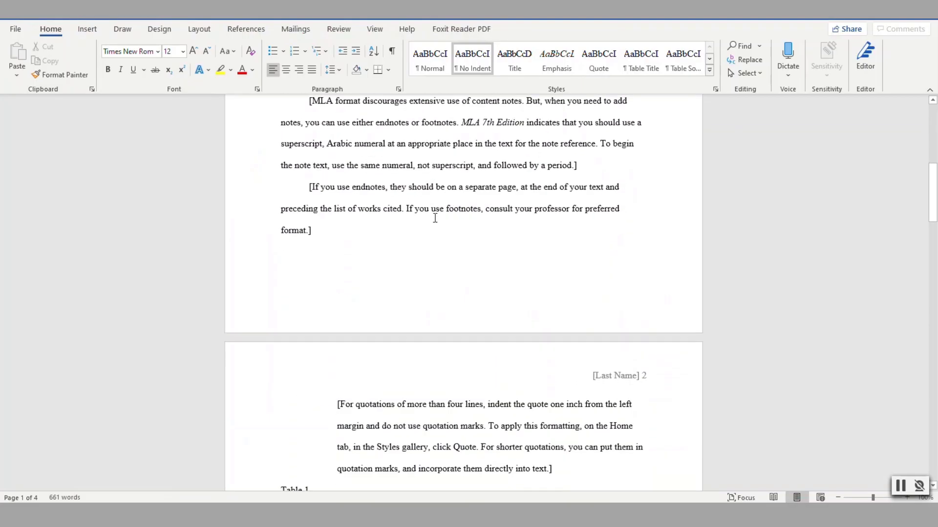
scroll(435, 218, down, 12)
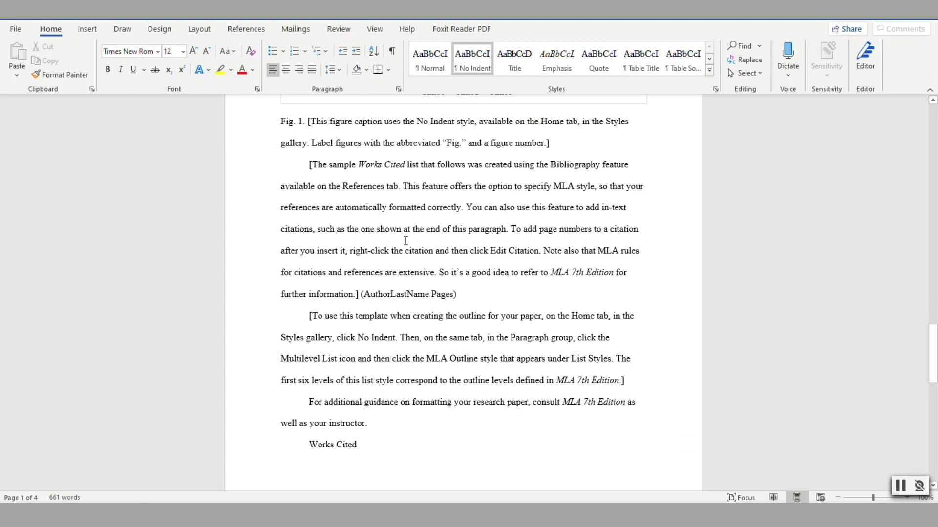
scroll(405, 240, down, 12)
scroll(419, 235, up, 3)
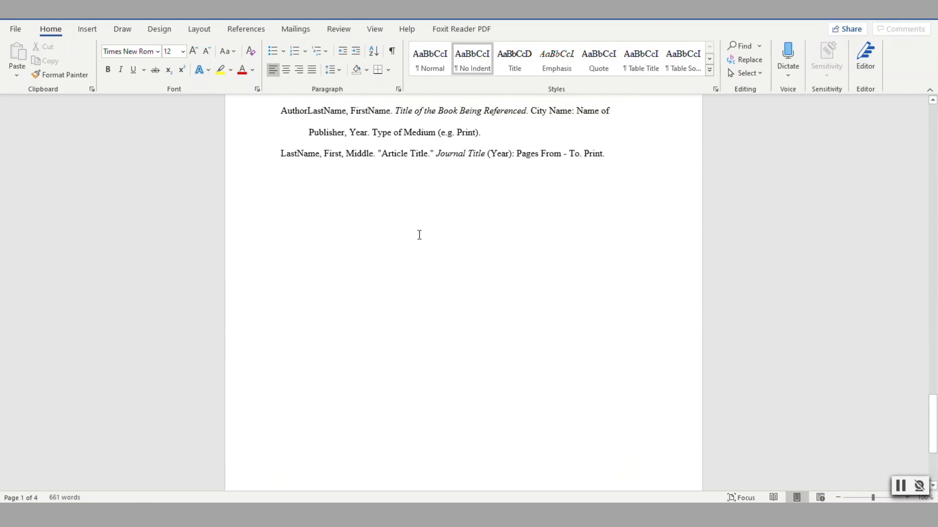
scroll(419, 235, up, 15)
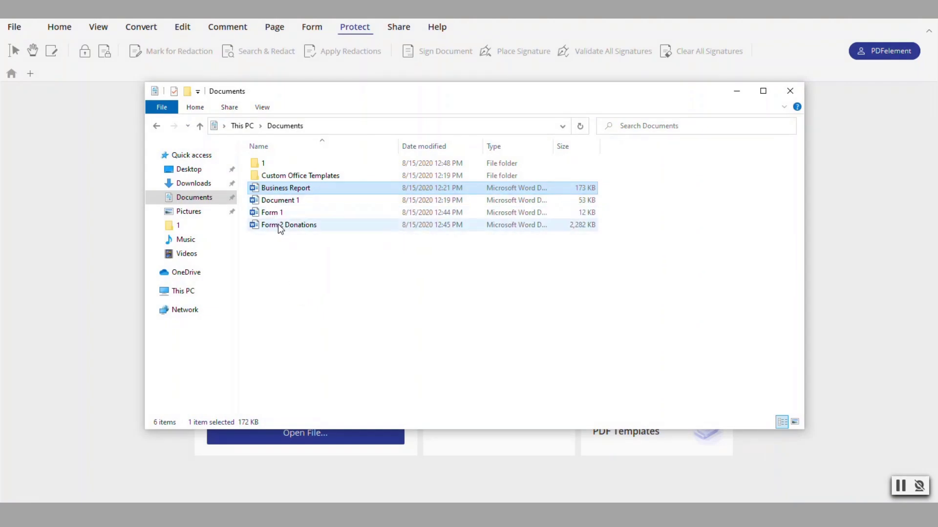
double_click(279, 213)
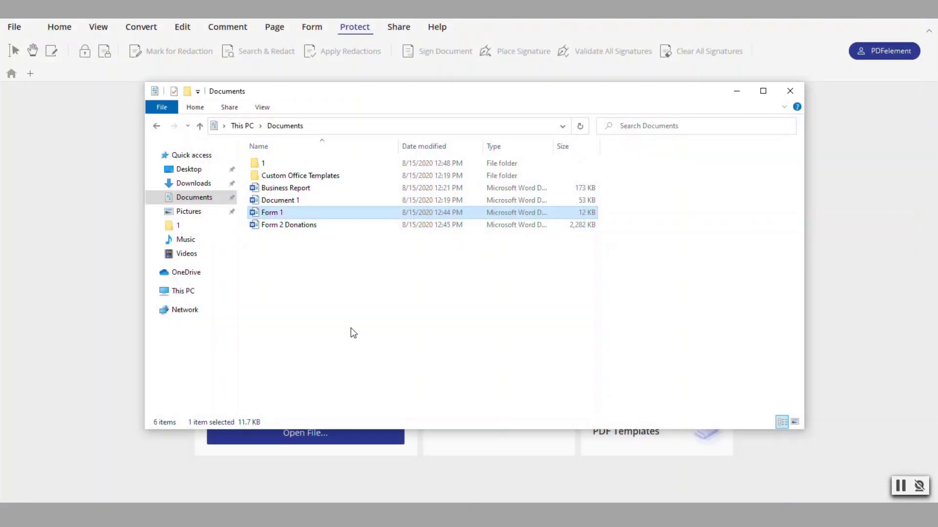
double_click(268, 227)
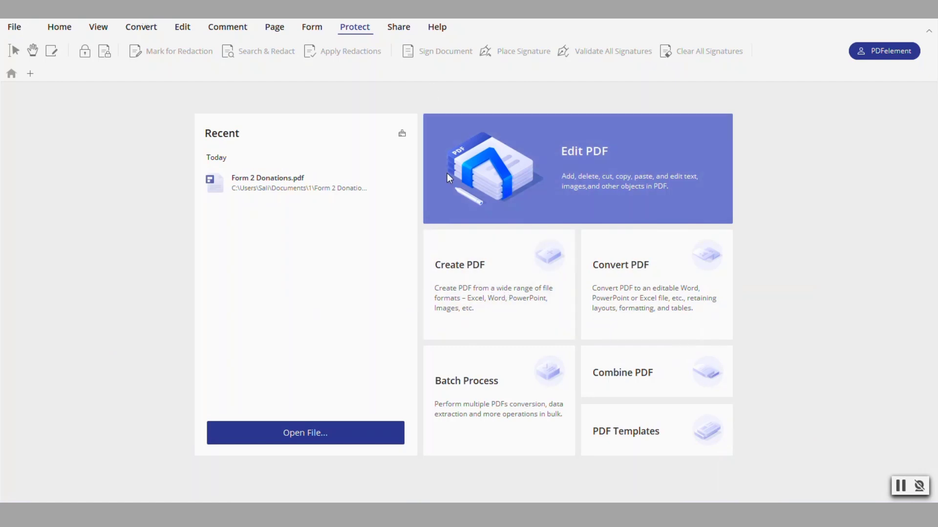
Create a PDF from Document 1 and save it as Document 1 in Documents.
click(486, 292)
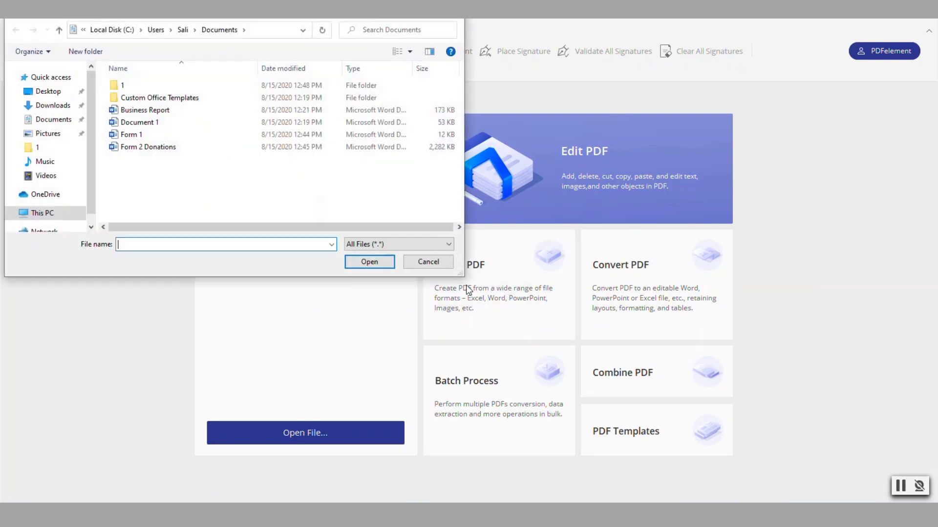
double_click(136, 123)
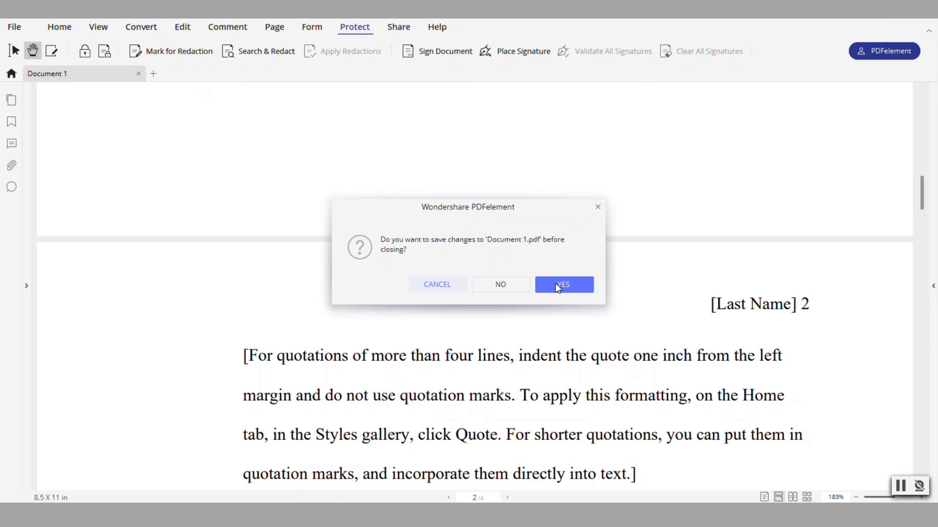
click(557, 285)
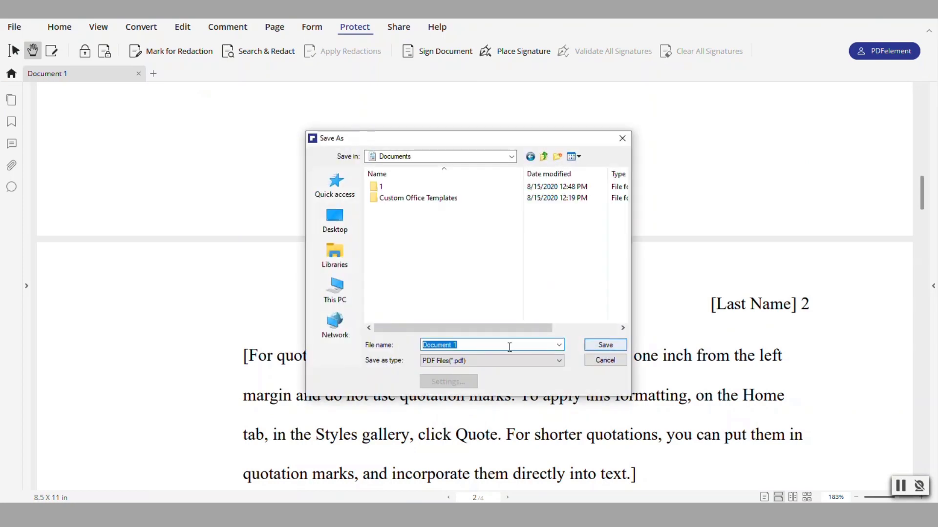
click(595, 348)
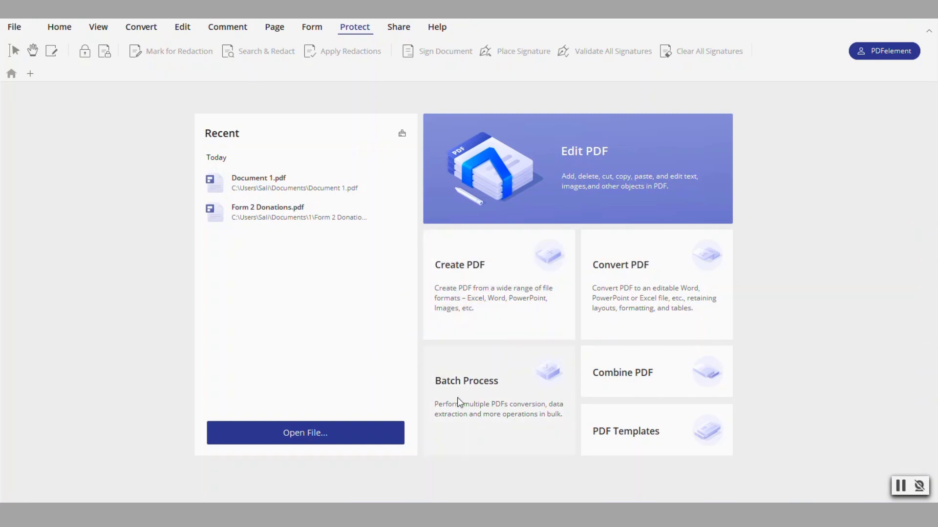
Create a PDF from the Business Report, review it, then close it, saving changes.
click(483, 303)
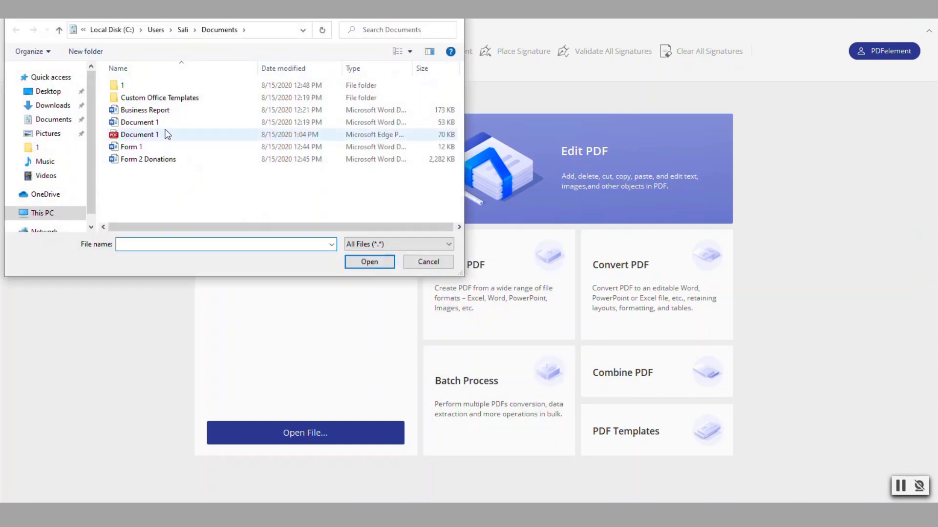
double_click(152, 110)
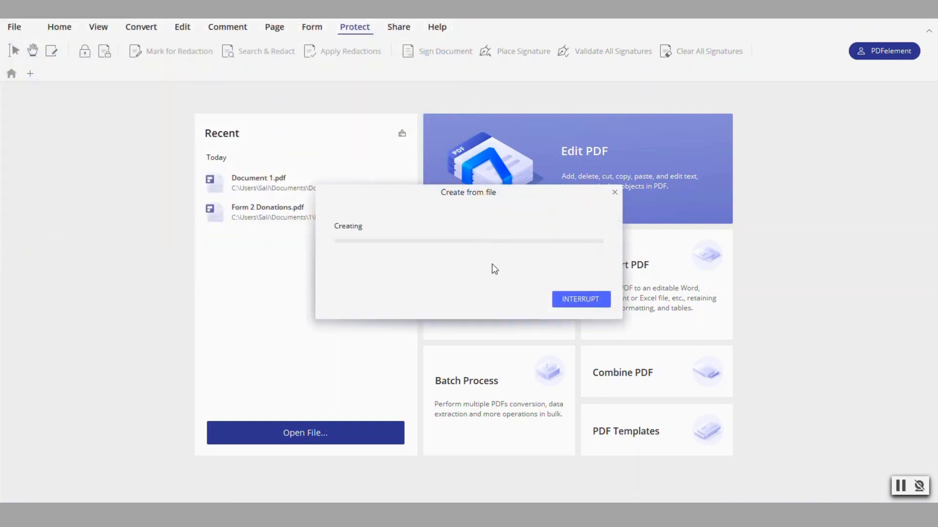
scroll(451, 341, up, 10)
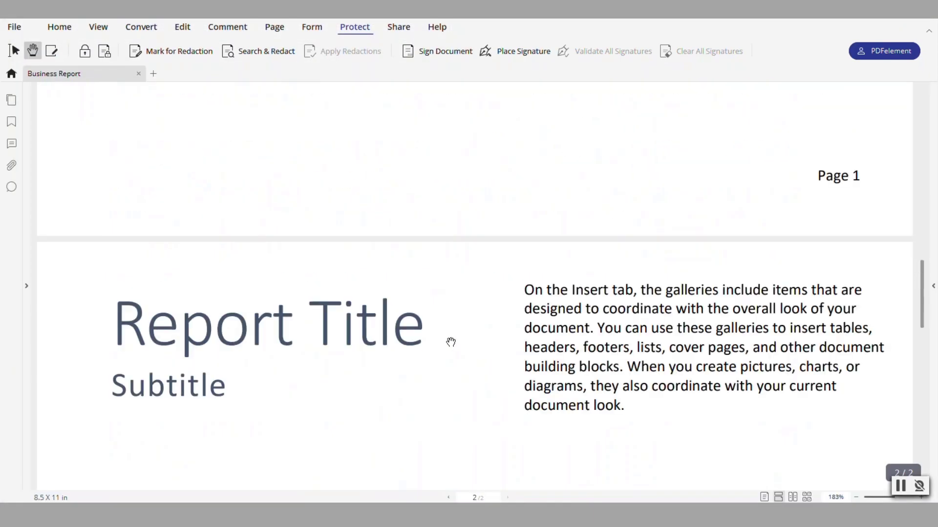
scroll(450, 342, down, 15)
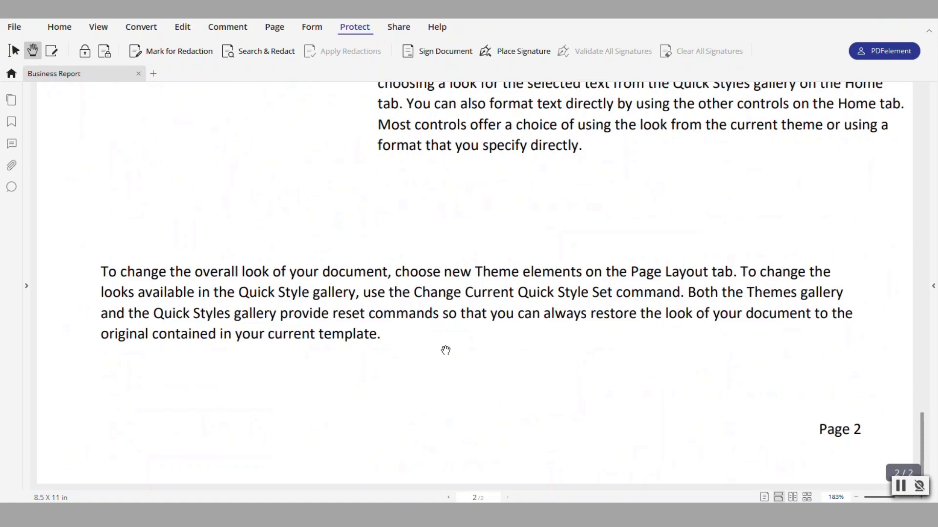
scroll(445, 350, up, 15)
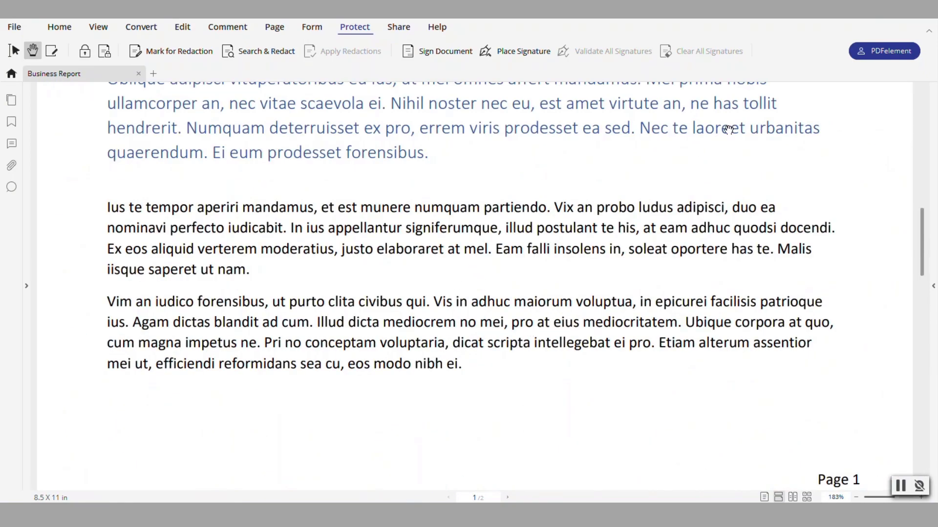
key(ctrl+w)
click(557, 288)
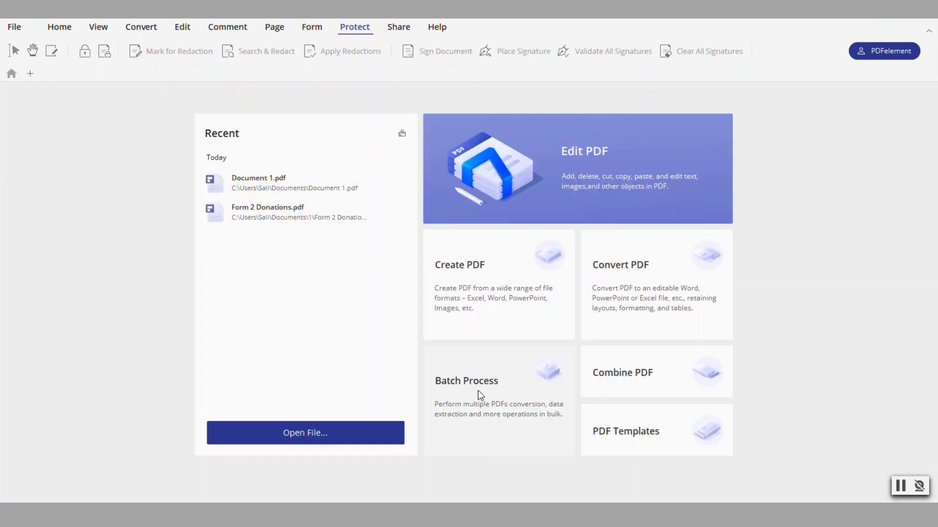
Batch-convert the Business Report, Document 1, Form 1 and Form 2 Donations .docx files into _create PDFs.
click(498, 412)
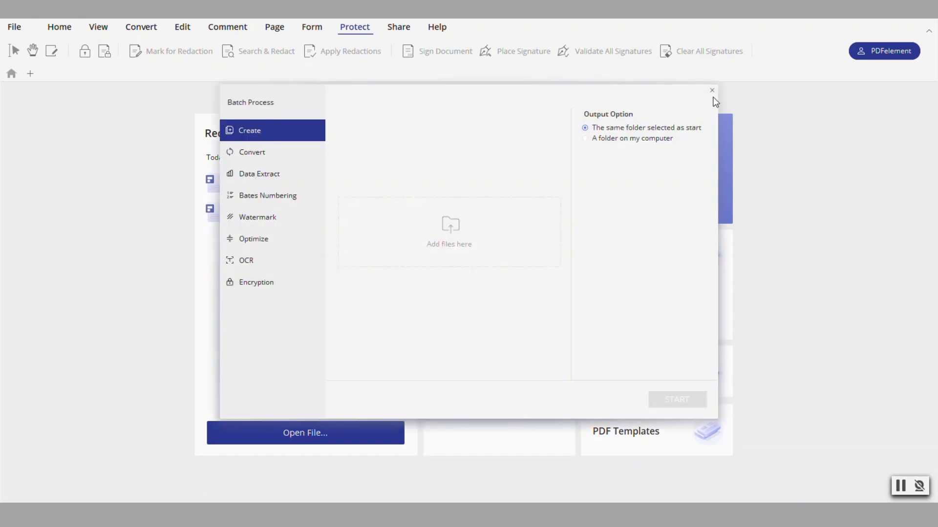
click(712, 91)
click(476, 397)
click(450, 232)
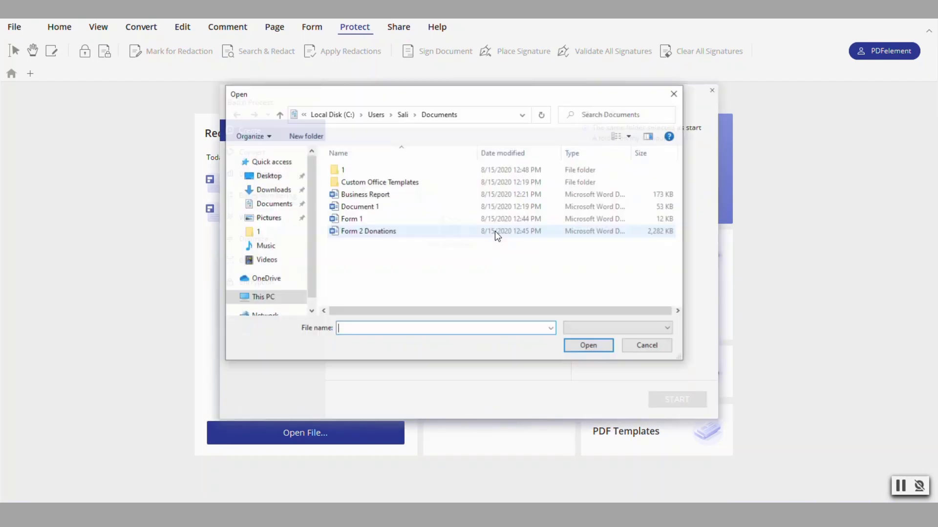
click(363, 195)
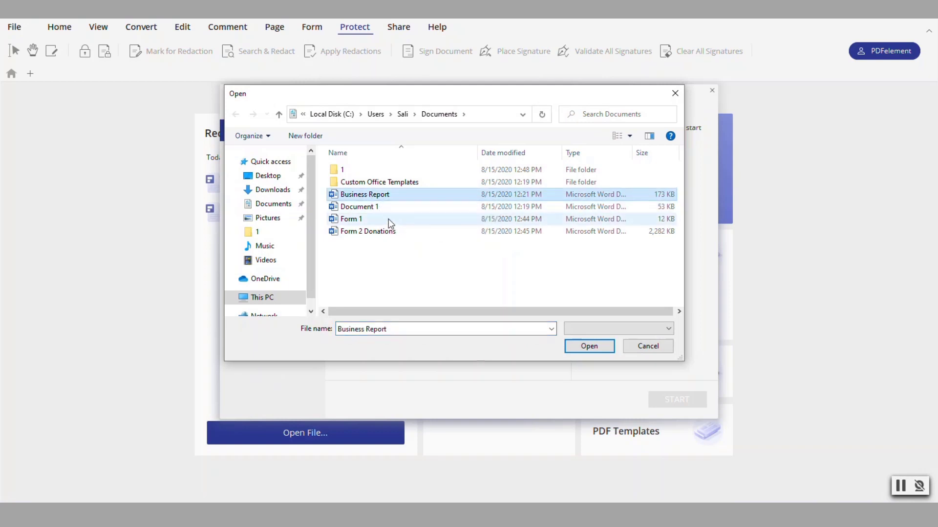
key(shift+Down)
key(shift+Down)
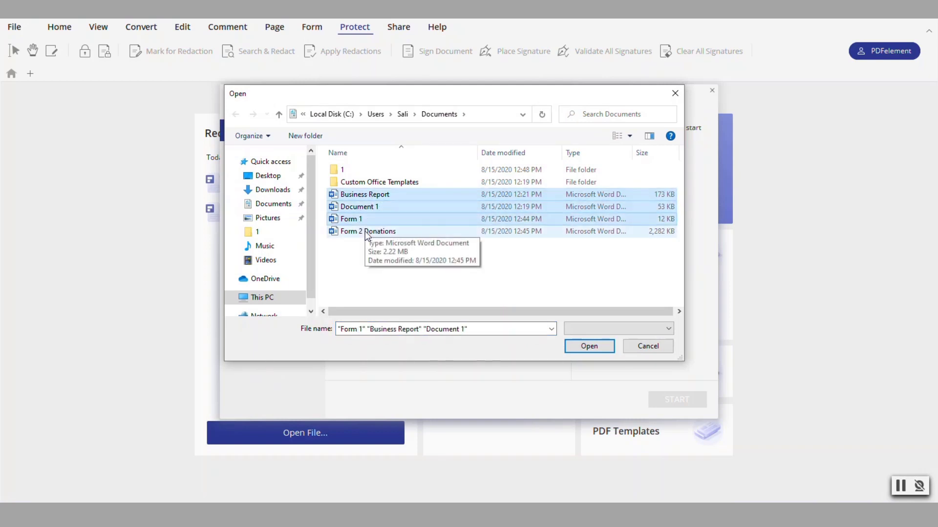
key(shift+Down)
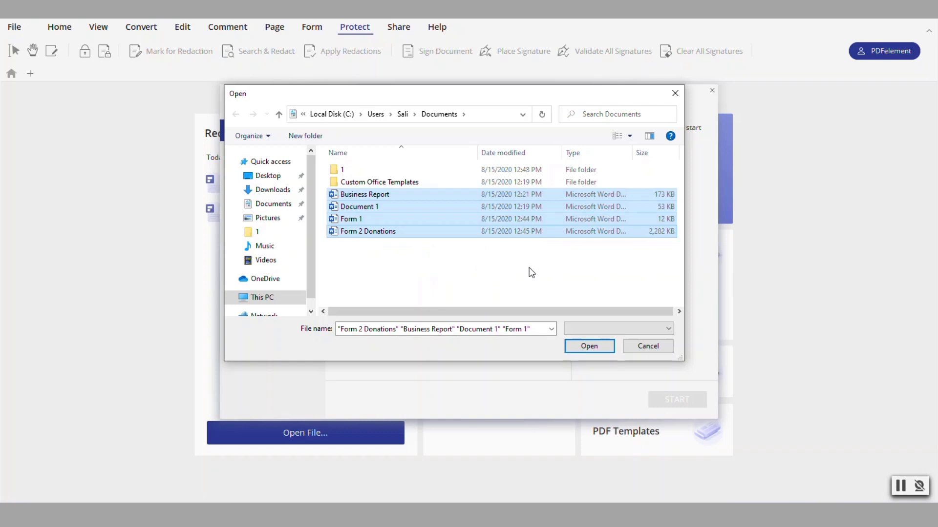
click(597, 347)
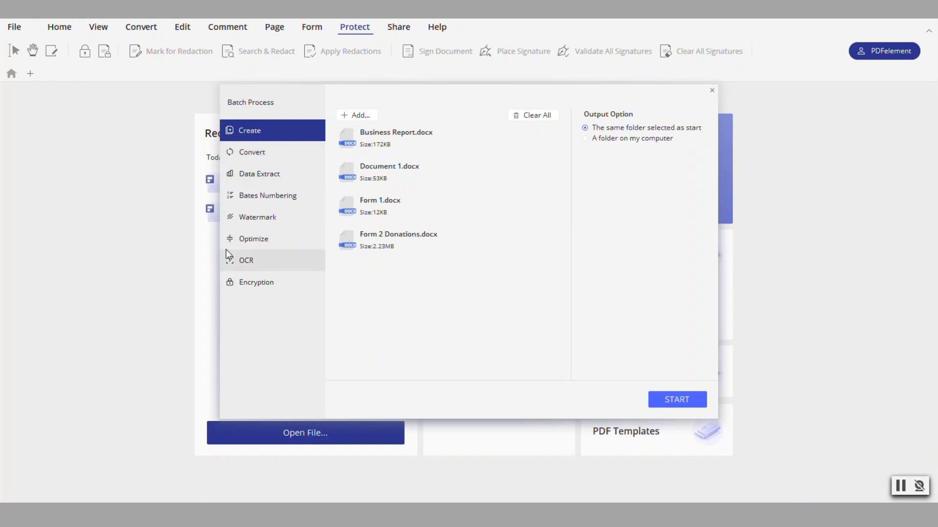
click(676, 402)
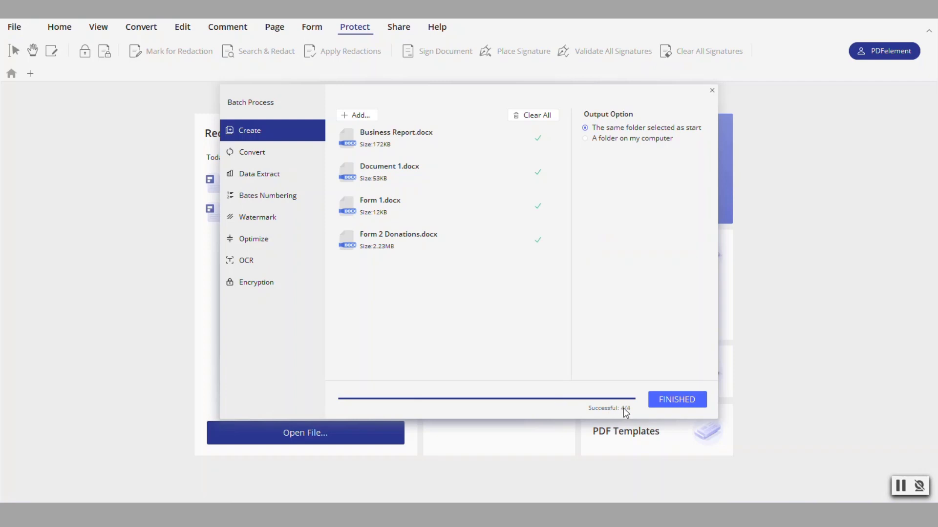
click(674, 400)
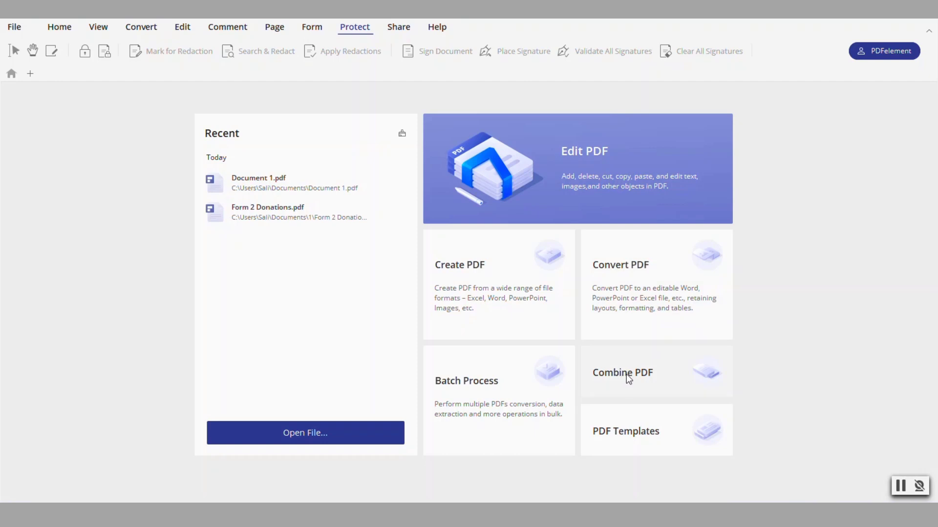
Load Business Report_create, Document 1, Document 1_create, Form 1_create and Form 2 Donations_create into Combine PDF, outputting to Documents.
click(630, 379)
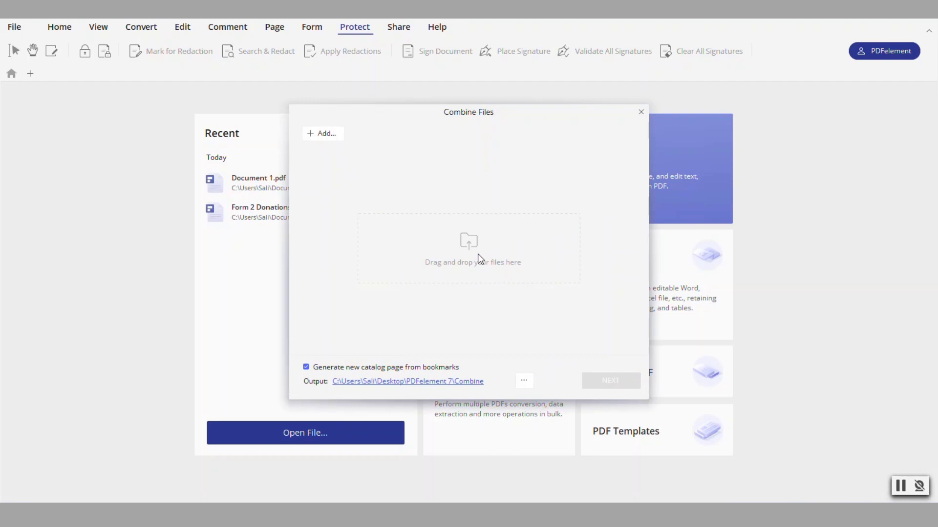
click(336, 134)
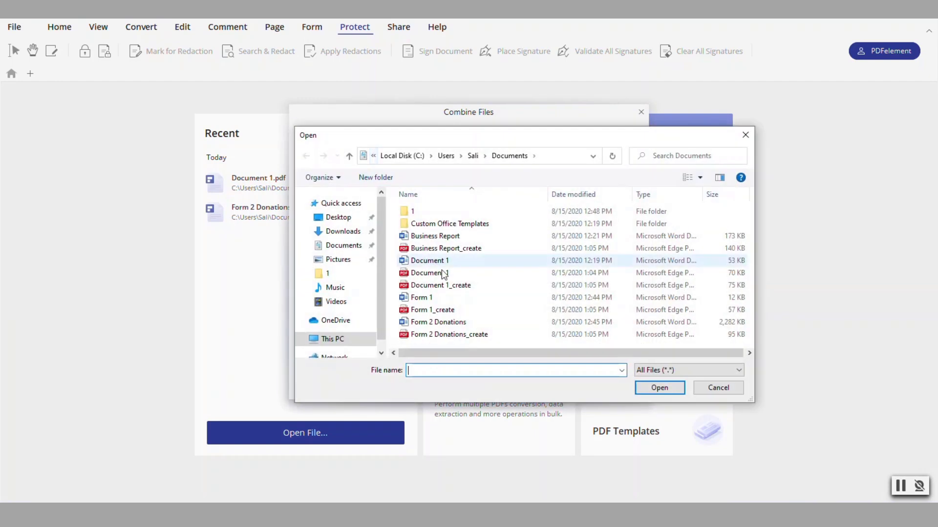
click(442, 250)
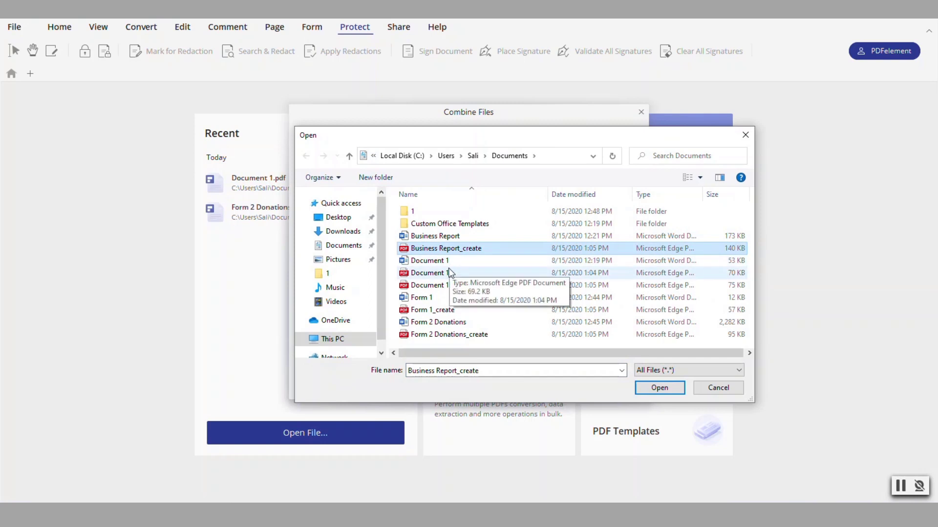
ctrl+click(438, 277)
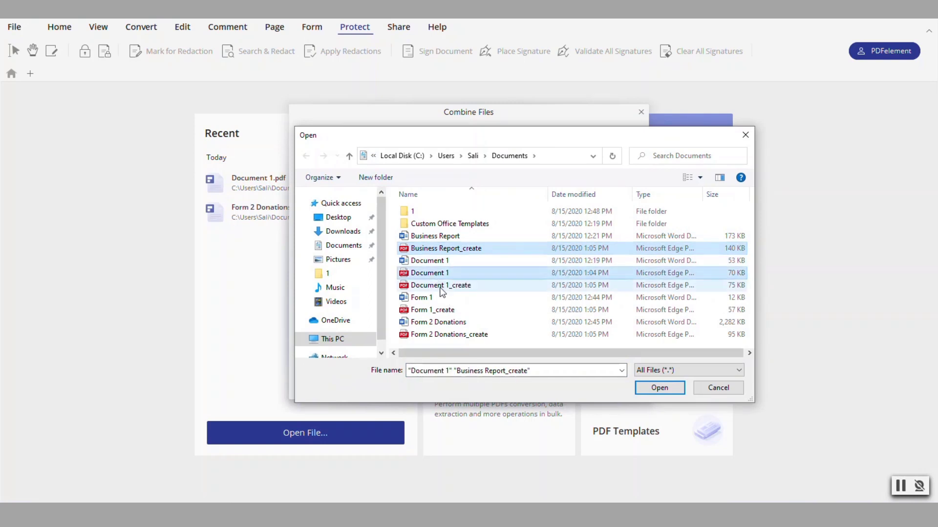
ctrl+click(442, 287)
ctrl+click(466, 311)
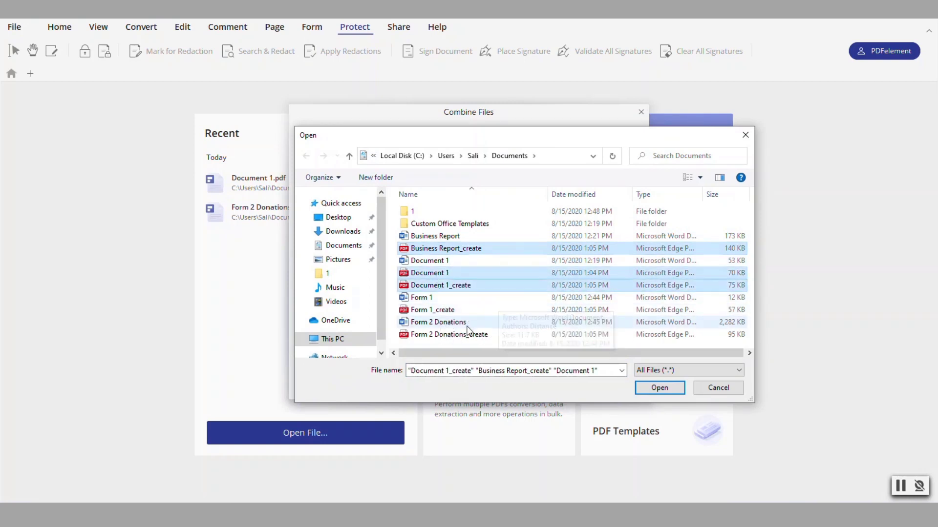
ctrl+click(429, 334)
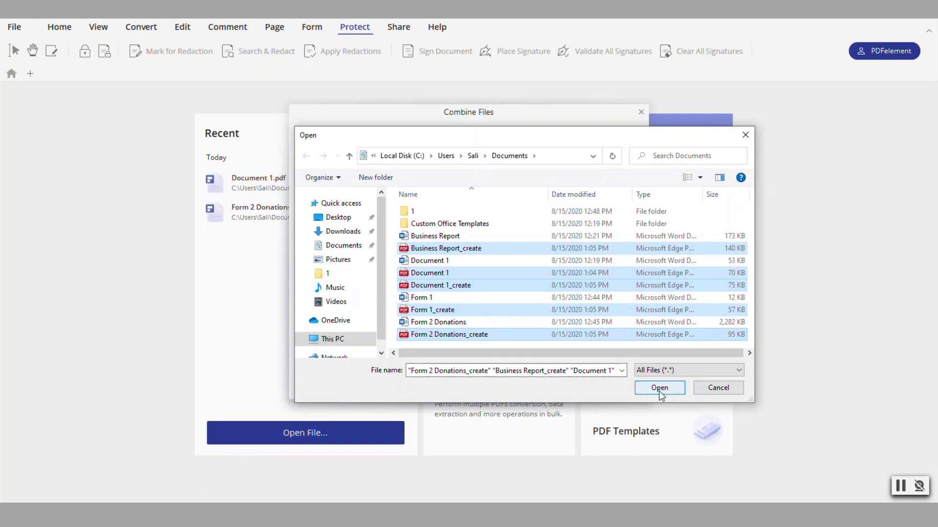
click(659, 389)
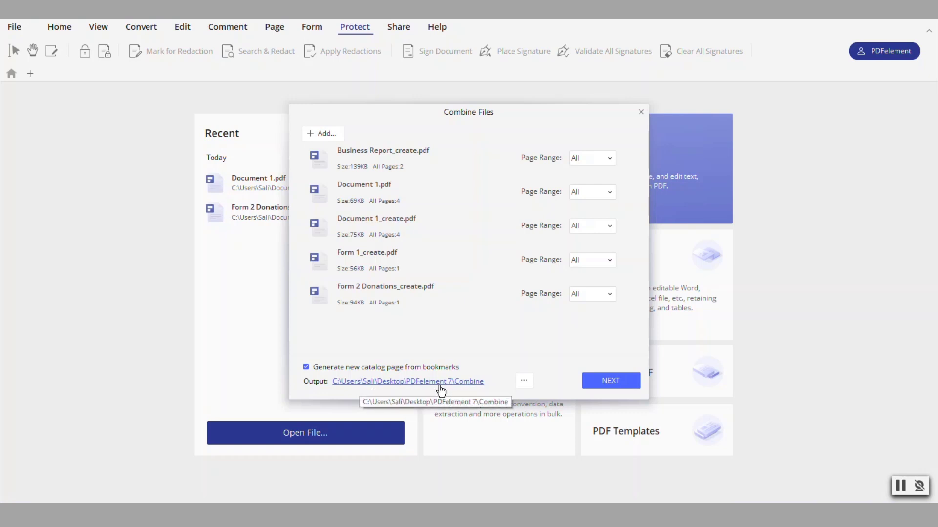
click(524, 380)
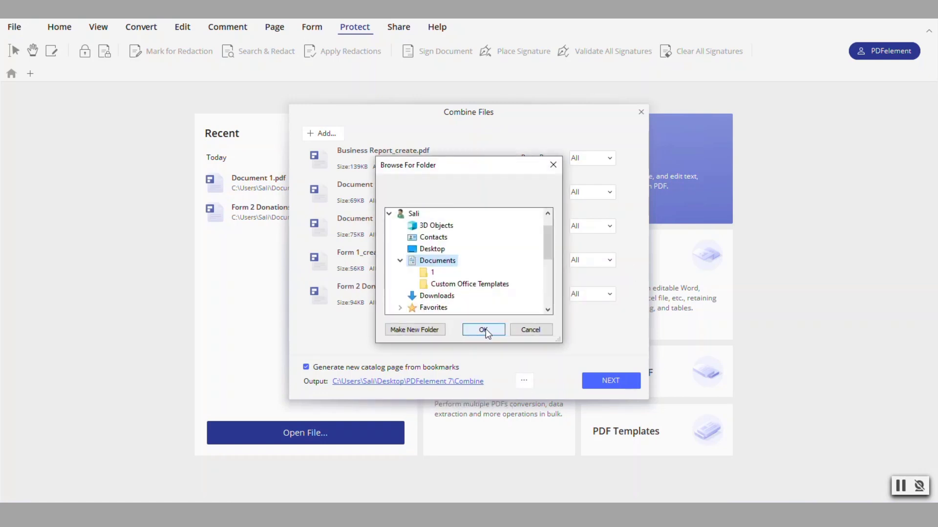
click(485, 330)
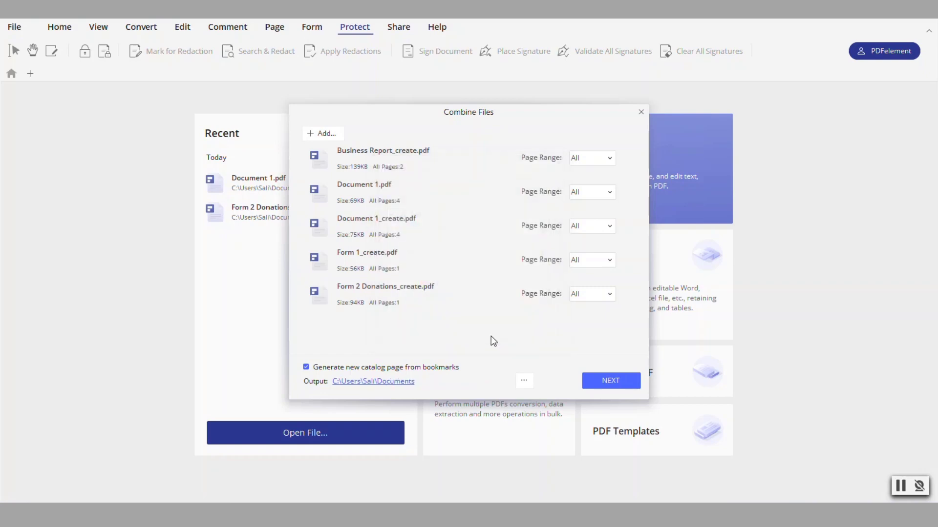
Merge the five PDFs and scroll the Combined document down to the page-13 donation form.
click(612, 382)
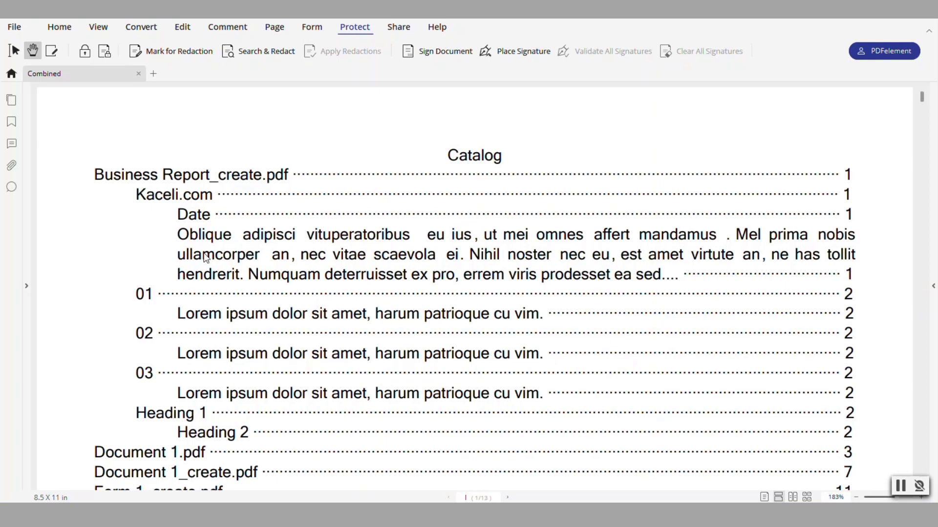
scroll(230, 220, down, 4)
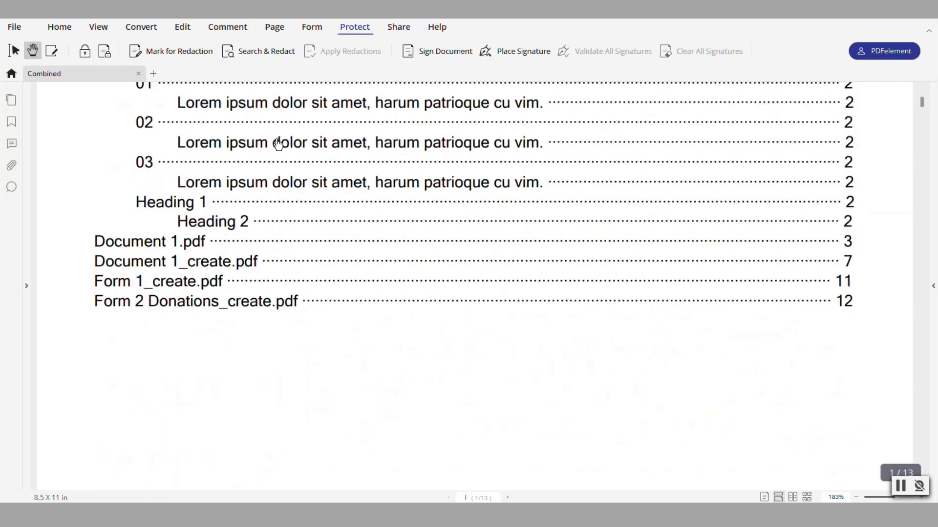
scroll(276, 146, down, 5)
scroll(368, 329, down, 6)
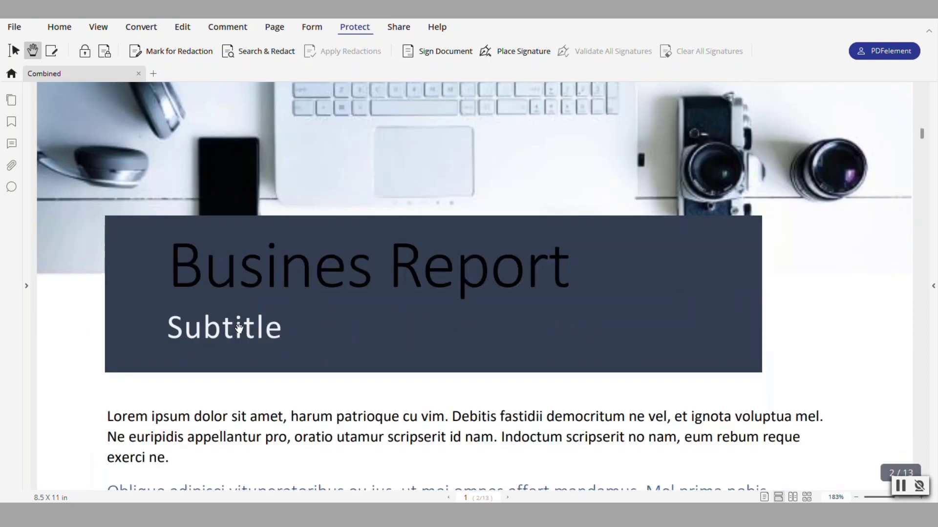
scroll(426, 357, down, 10)
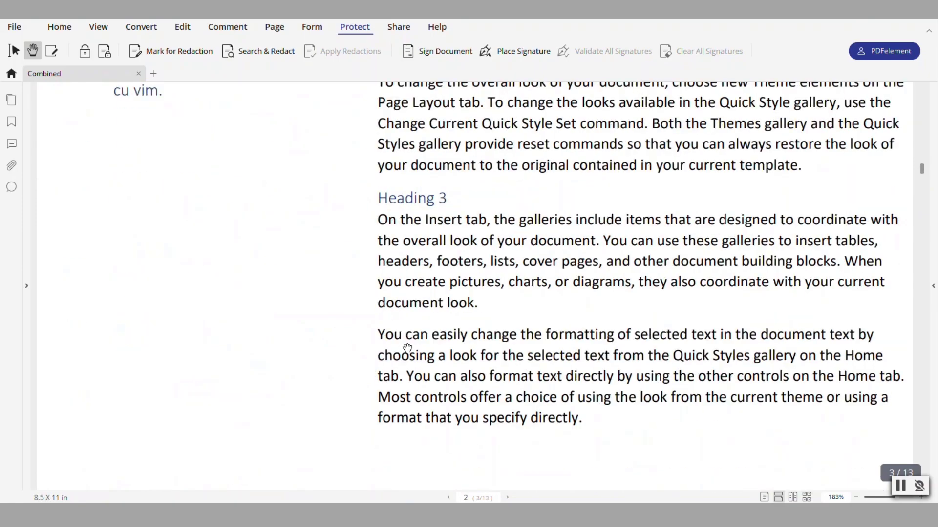
scroll(396, 349, down, 15)
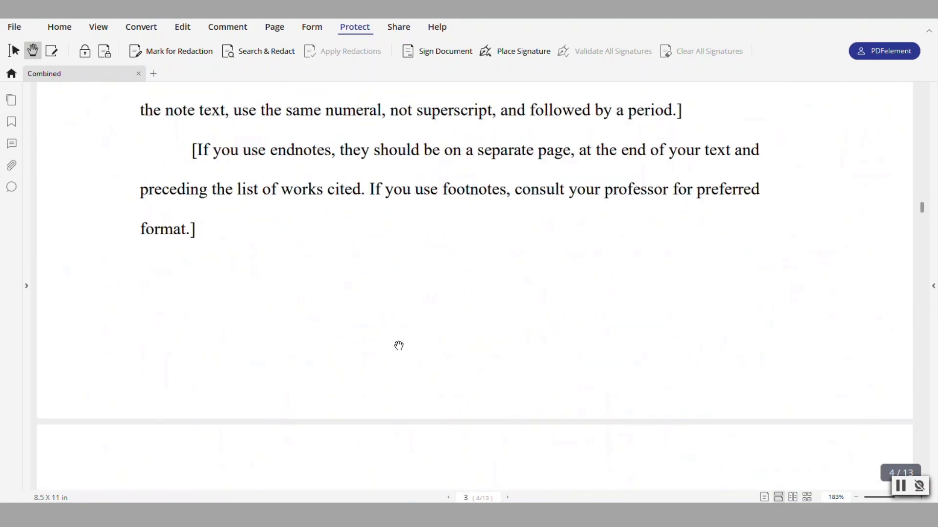
scroll(404, 338, down, 15)
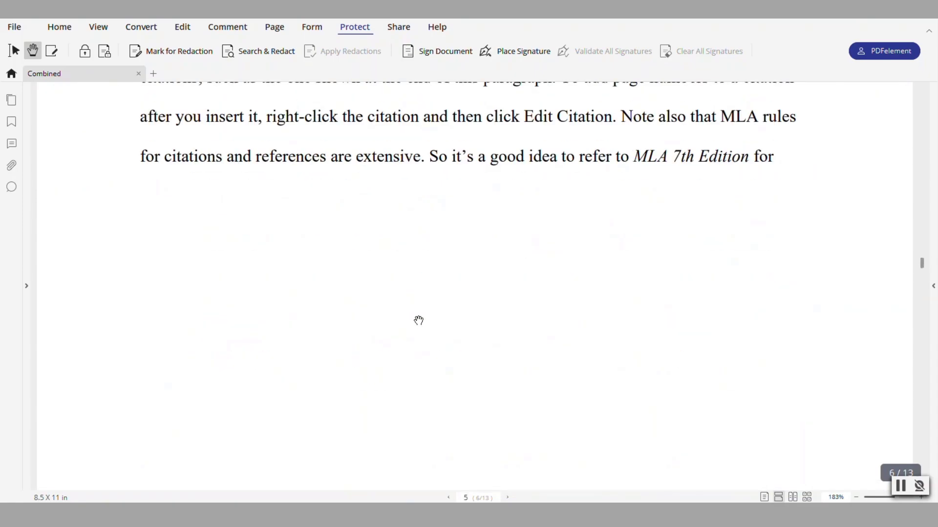
scroll(424, 322, down, 10)
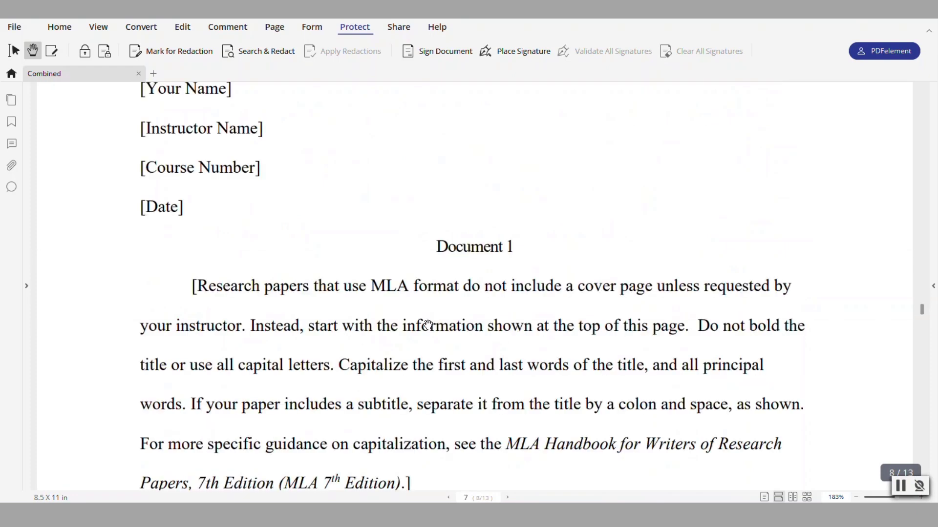
scroll(429, 325, down, 15)
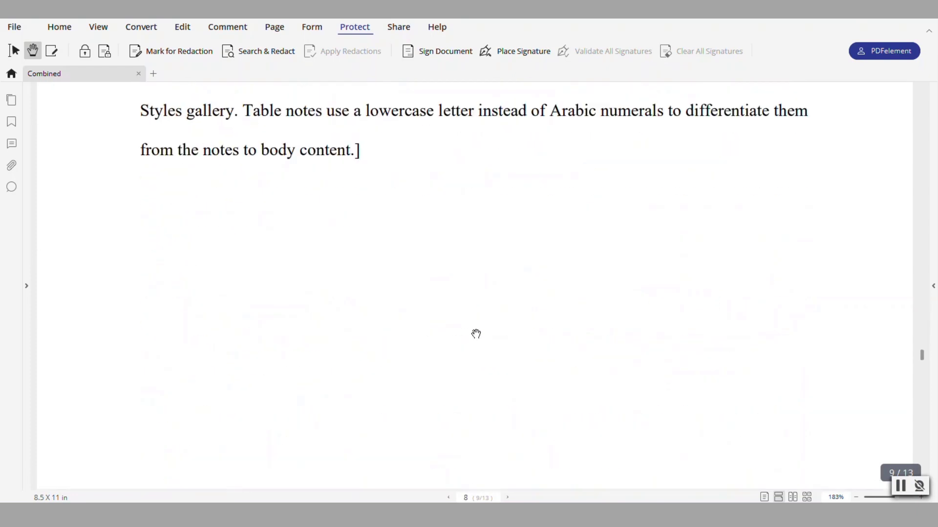
scroll(490, 327, down, 15)
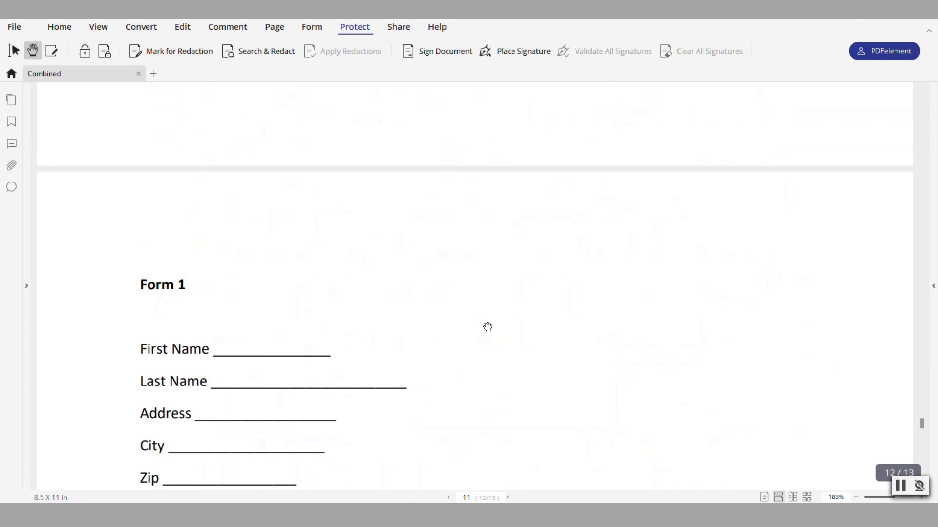
scroll(491, 333, down, 15)
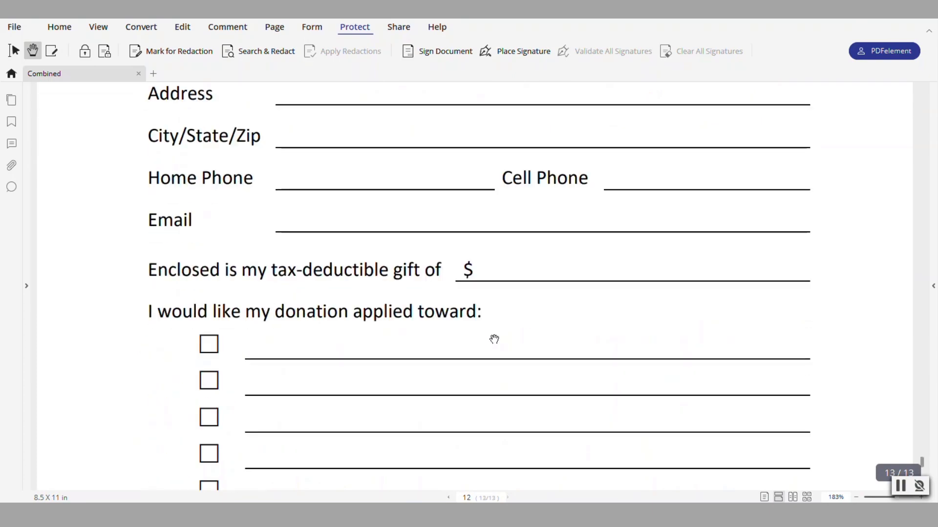
scroll(507, 353, down, 3)
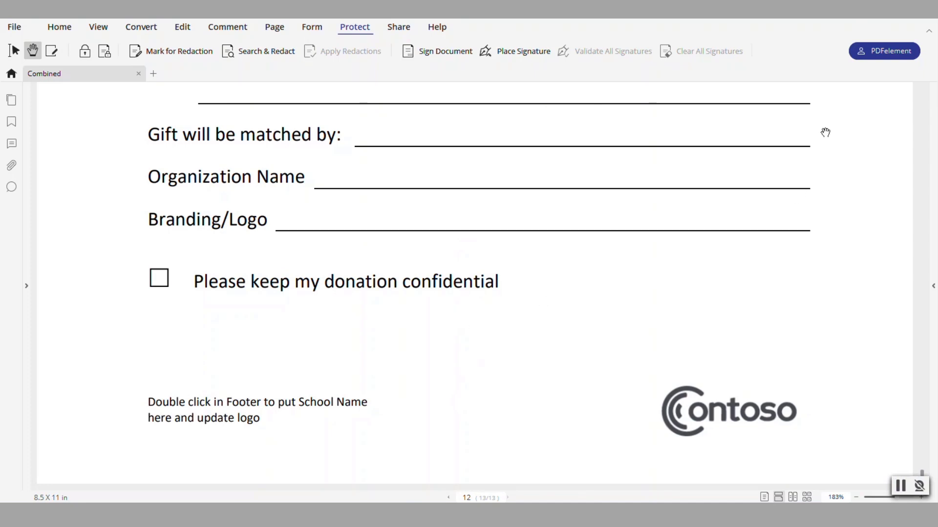
Close the Combined document with Ctrl+W.
key(ctrl+w)
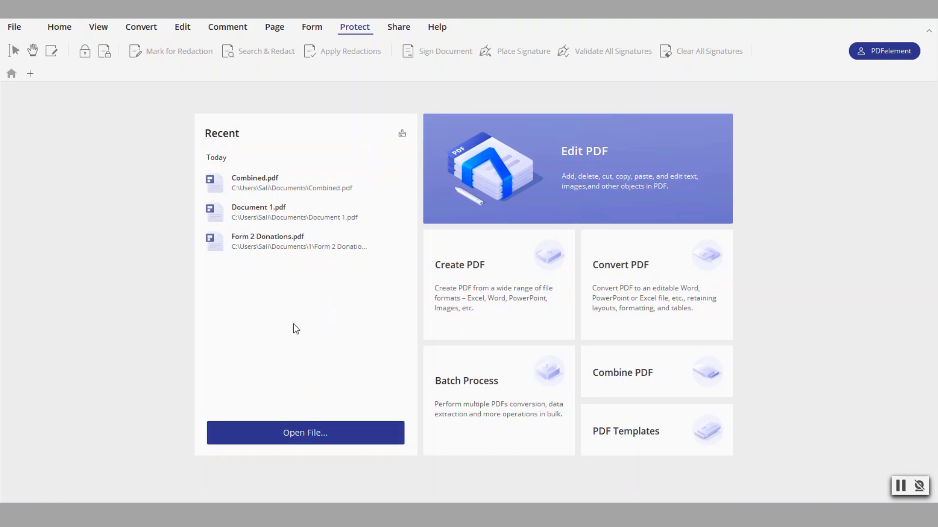
Open Business Report_create.pdf and scroll down to its page-2 content.
click(309, 430)
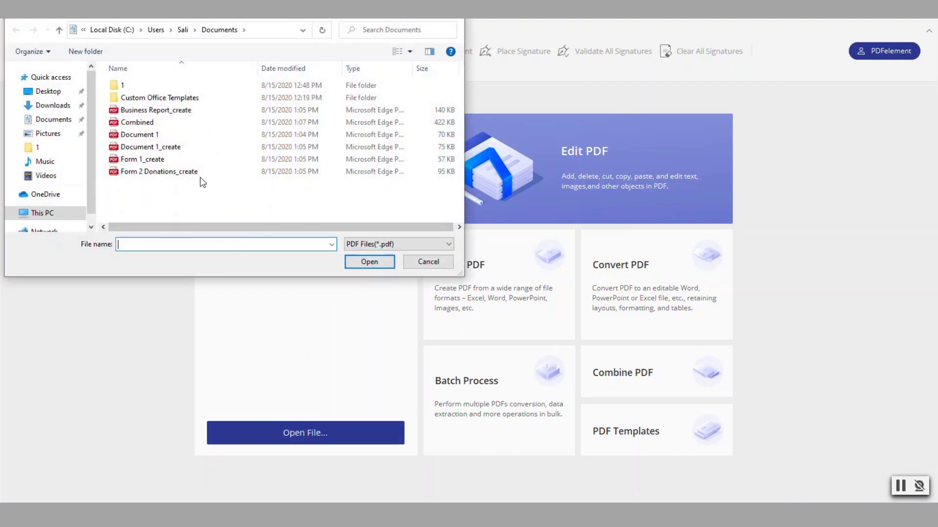
double_click(200, 160)
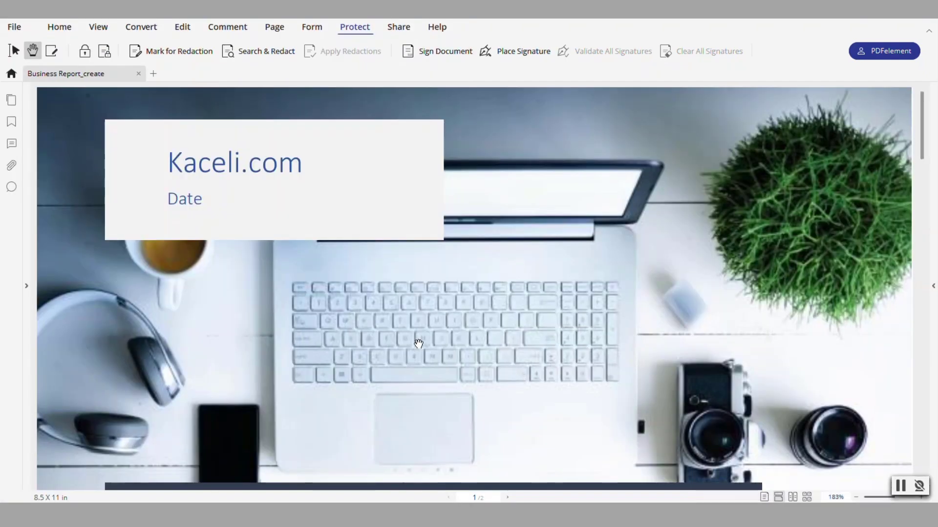
scroll(413, 332, down, 8)
scroll(410, 317, down, 10)
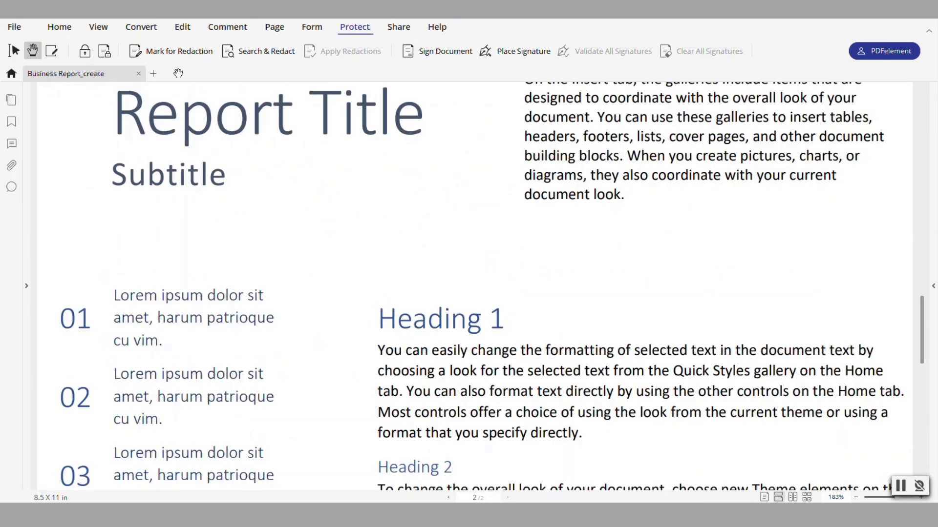
Retype the Heading 1 text and make it 24 pt red.
click(180, 28)
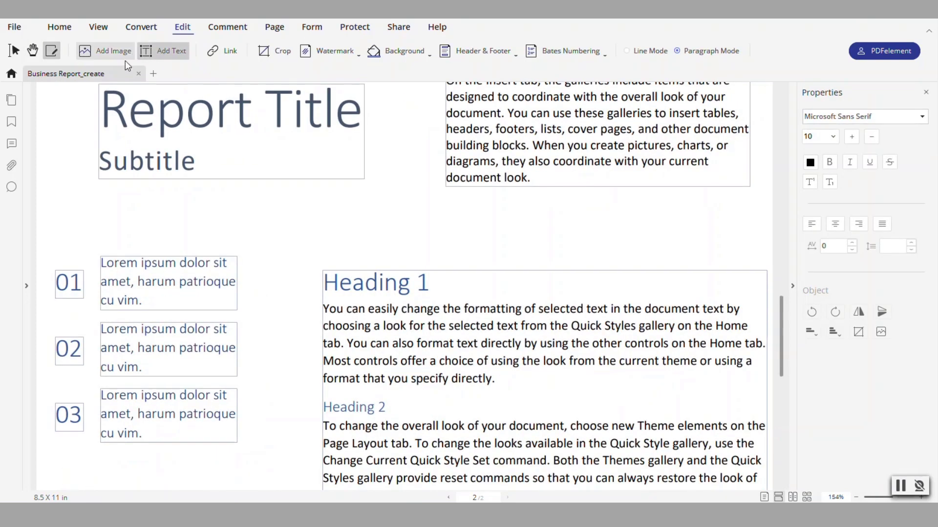
click(570, 297)
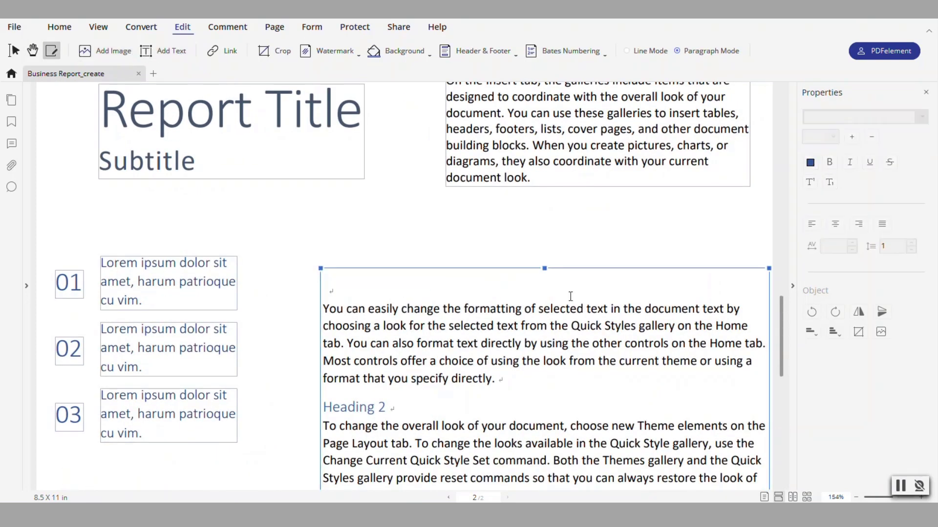
text(Heading 1)
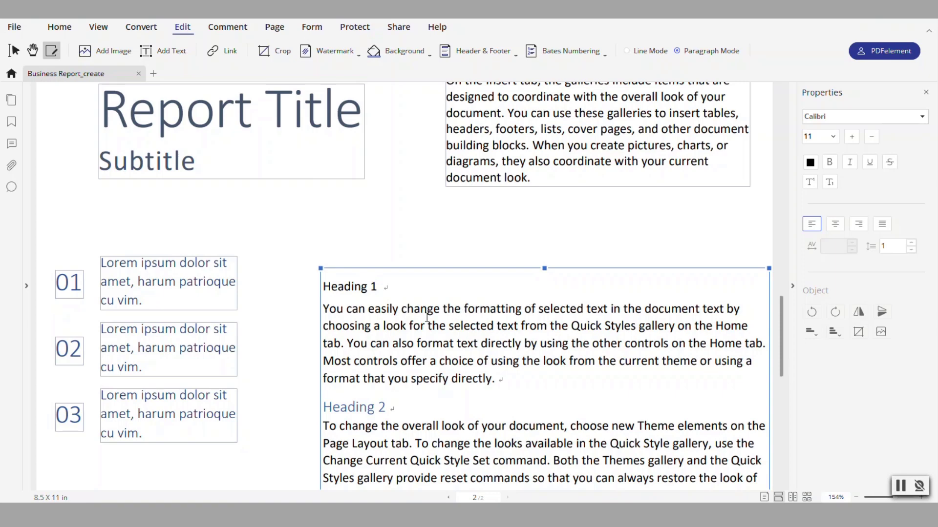
drag(382, 287, 323, 287)
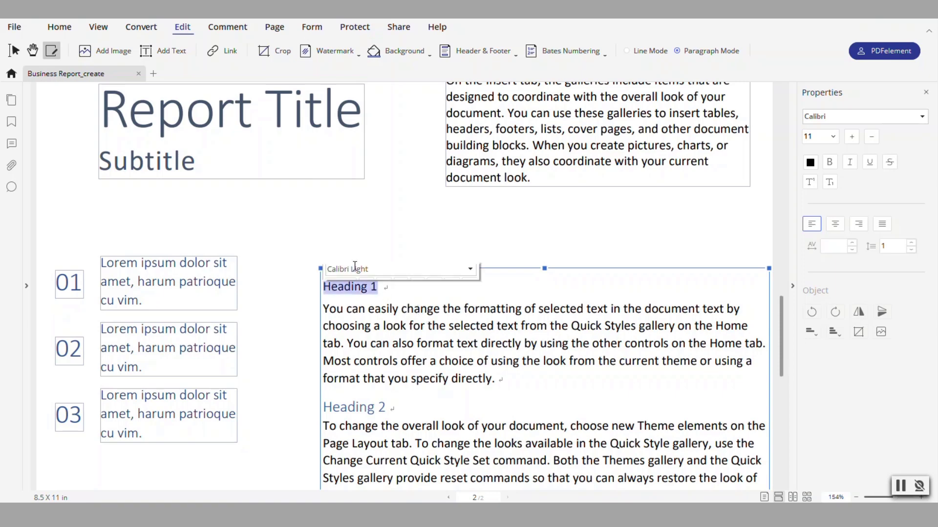
click(834, 139)
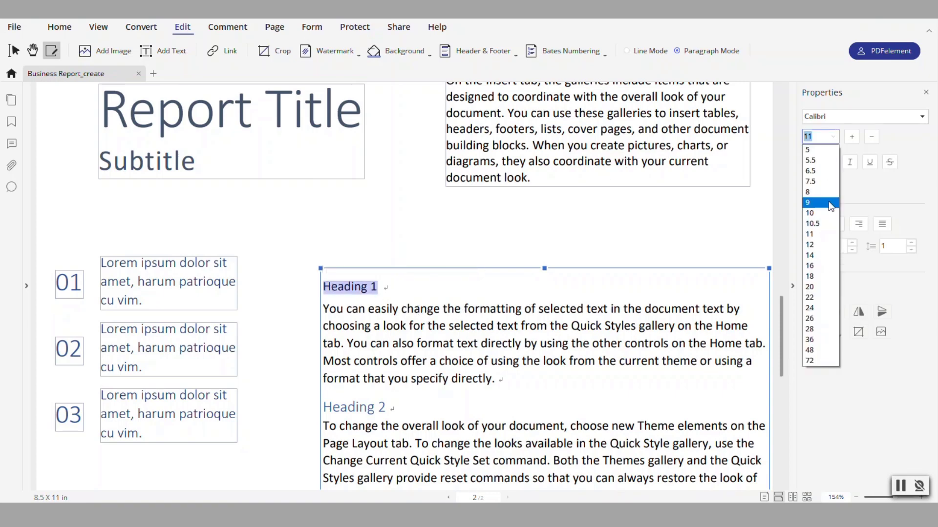
click(809, 308)
click(810, 162)
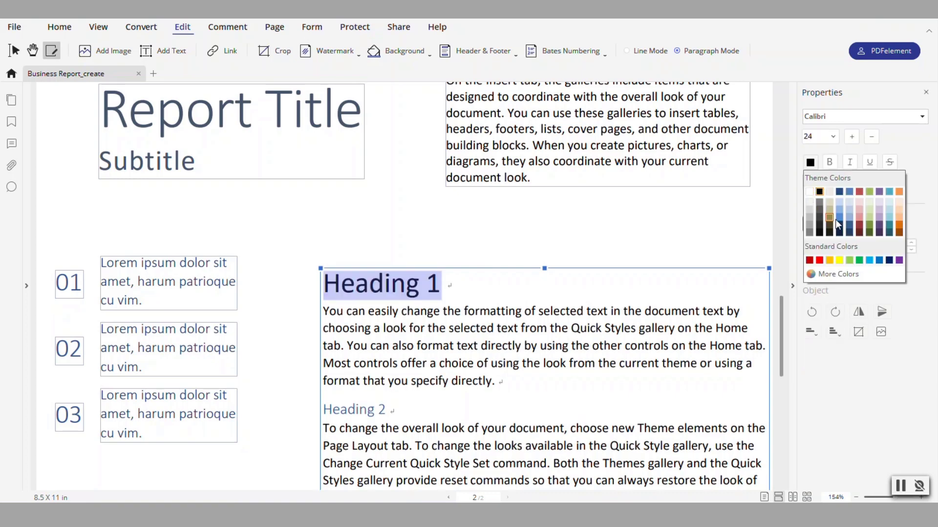
click(820, 260)
click(508, 327)
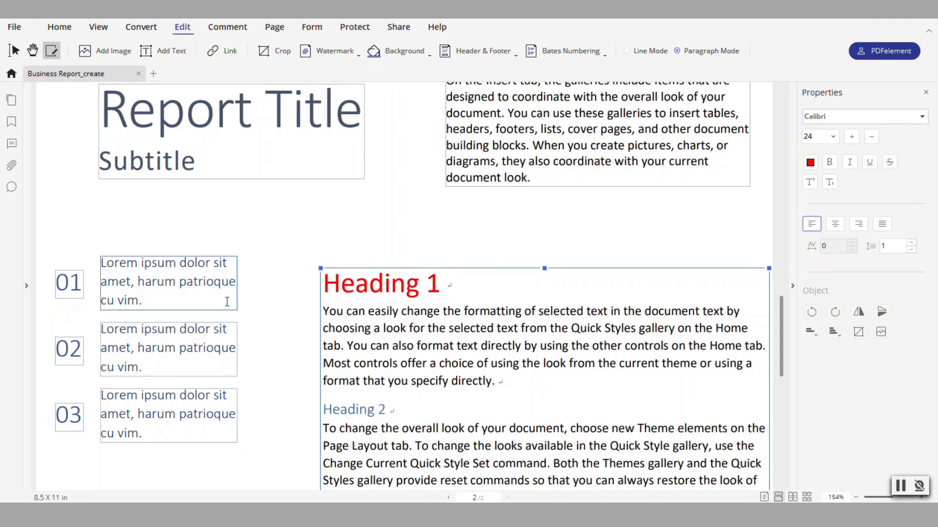
Delete the 01 and 02 Lorem ipsum text boxes and save the report.
click(190, 254)
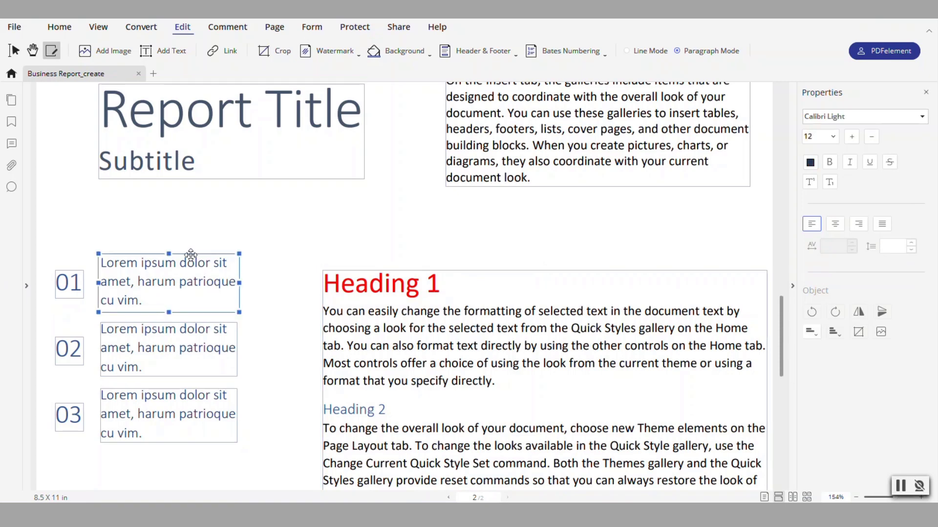
key(Delete)
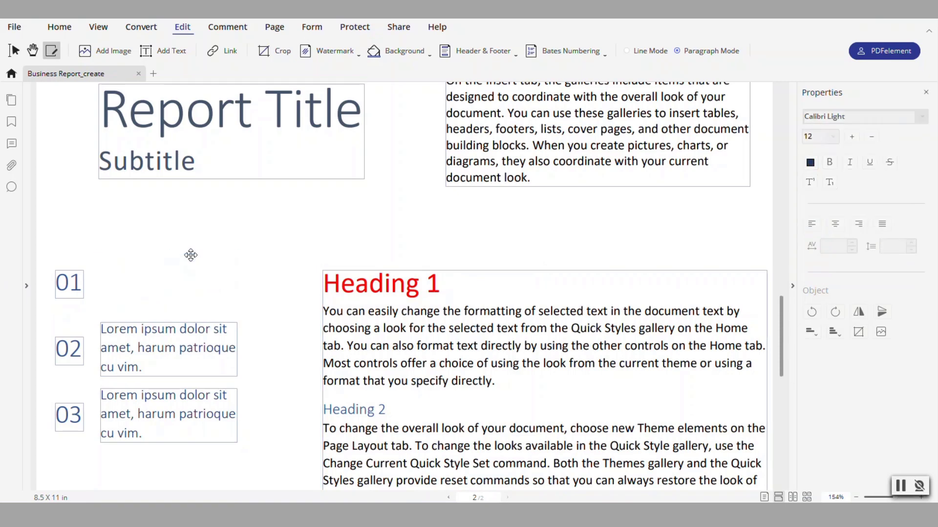
click(157, 321)
click(157, 324)
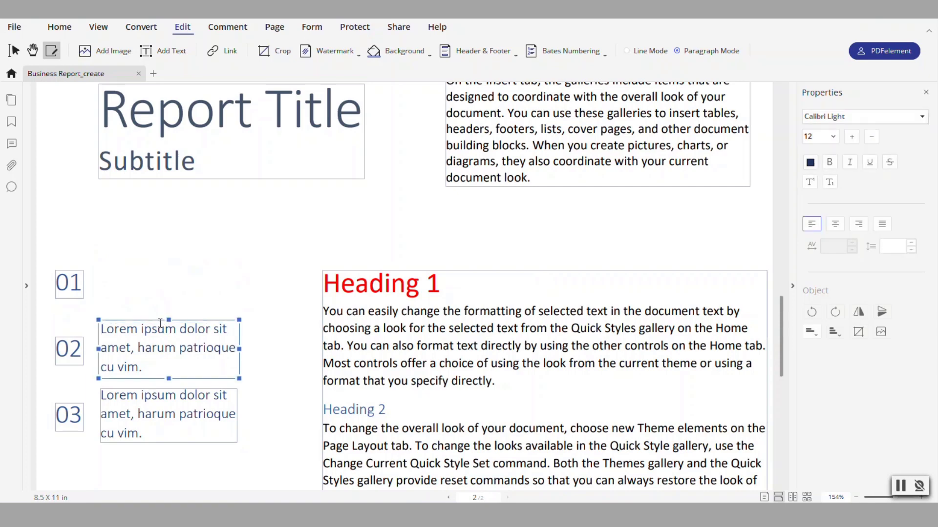
key(Delete)
click(449, 349)
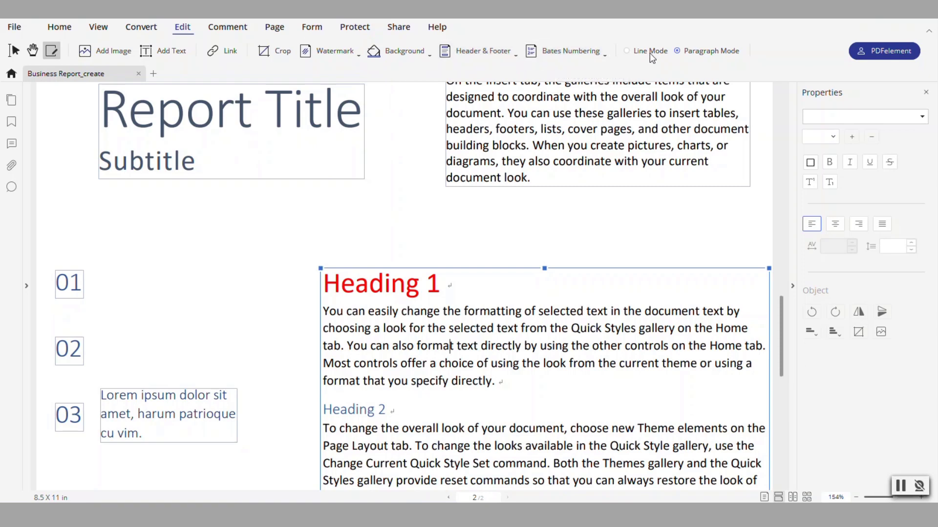
click(443, 377)
click(129, 21)
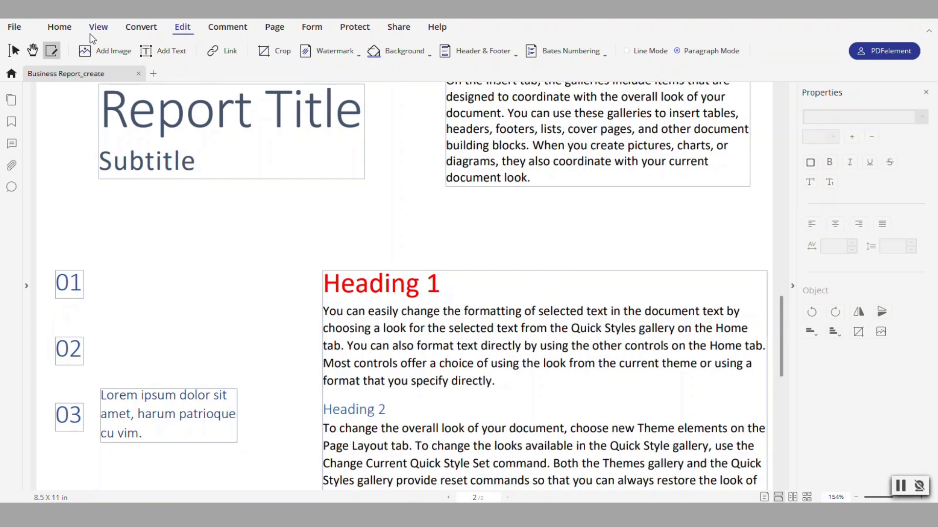
Area-highlight the phrase 'the formatting of selected text' in yellow.
click(228, 27)
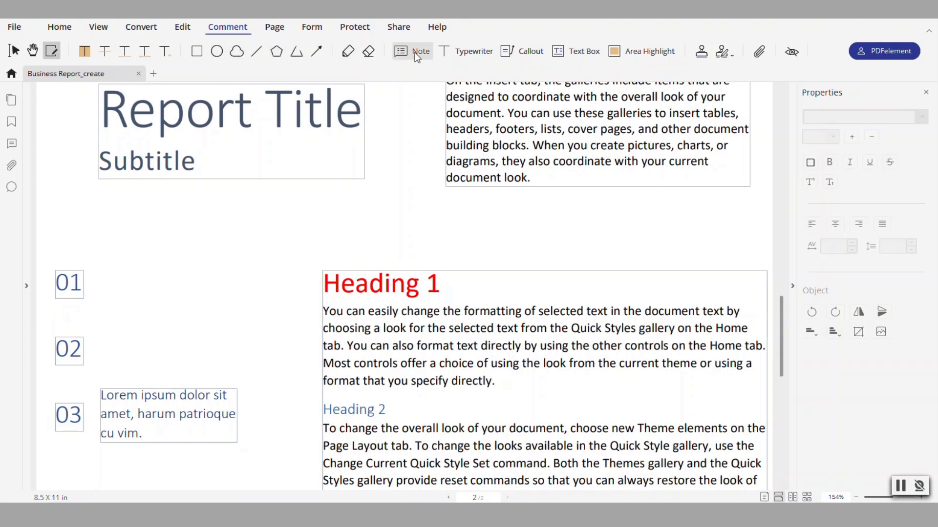
click(650, 53)
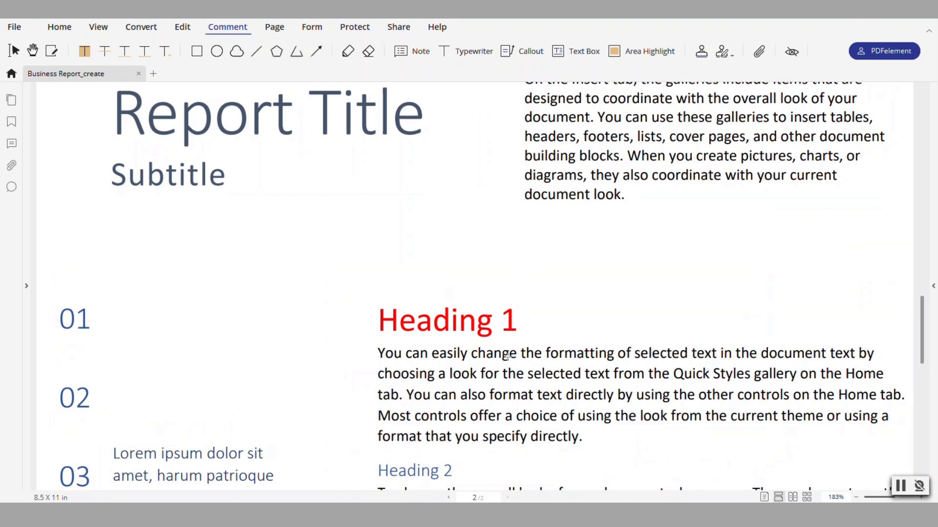
drag(511, 355, 714, 354)
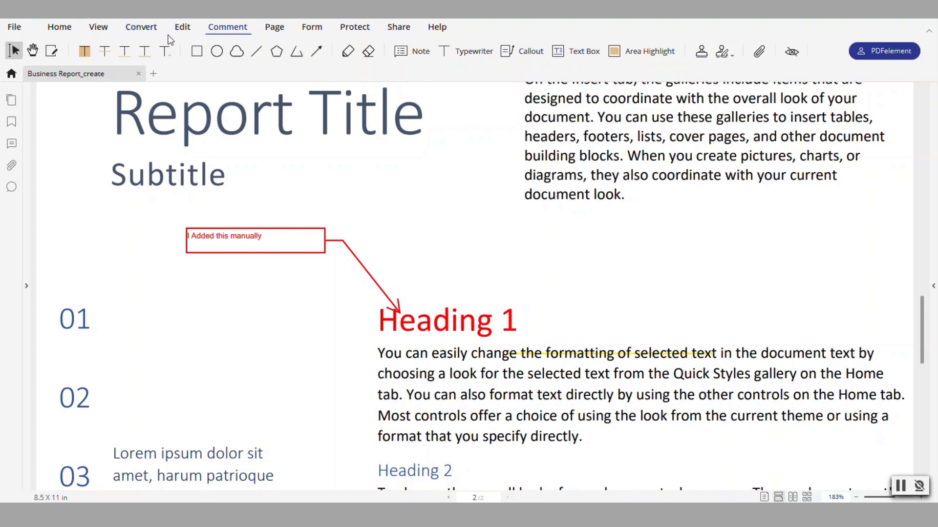
click(135, 29)
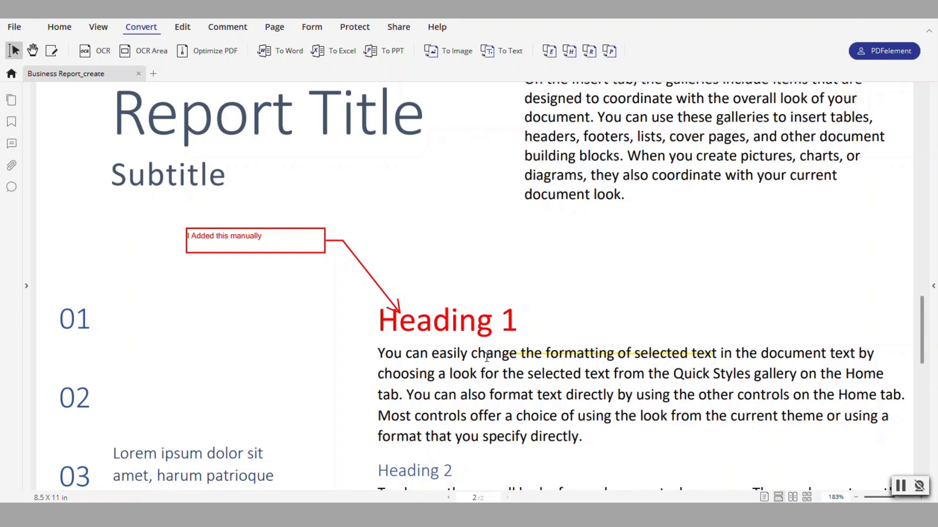
Run OCR on the report as Editable Text, producing Business Report_create_OCR.
click(102, 52)
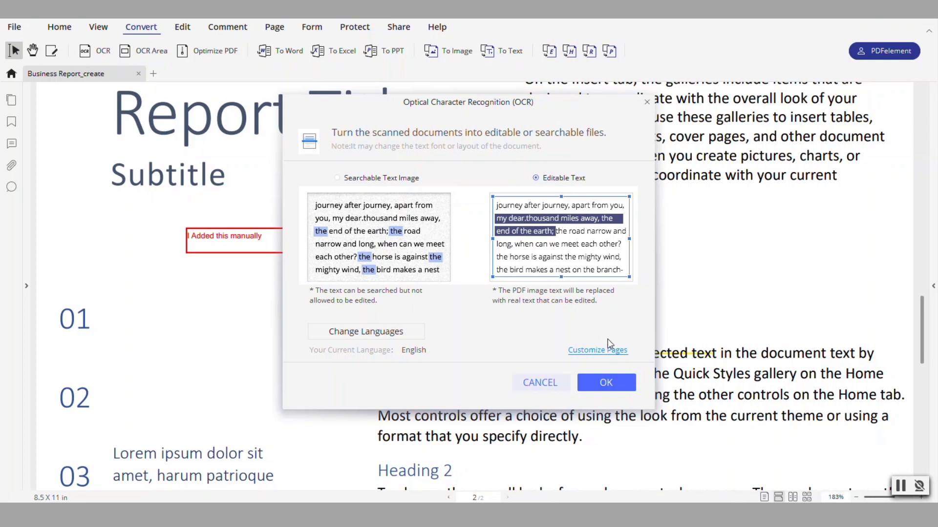
click(623, 389)
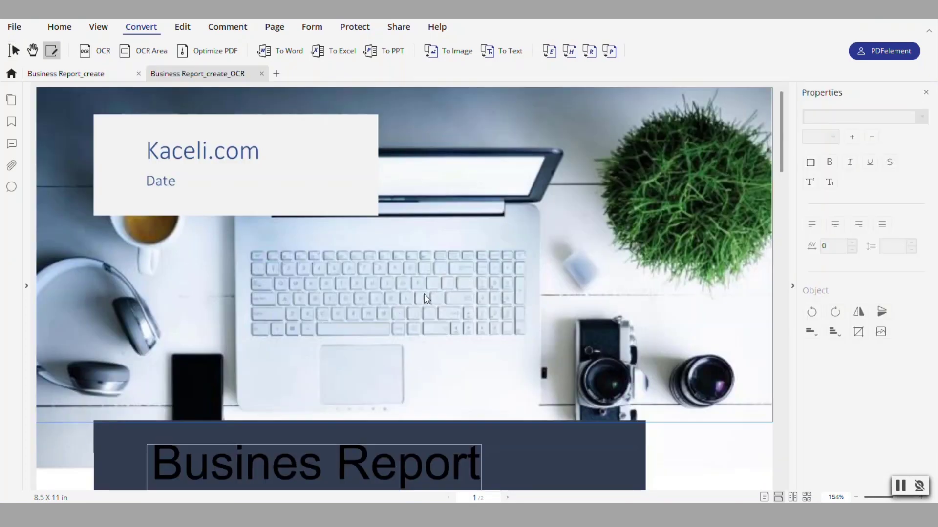
scroll(292, 268, down, 10)
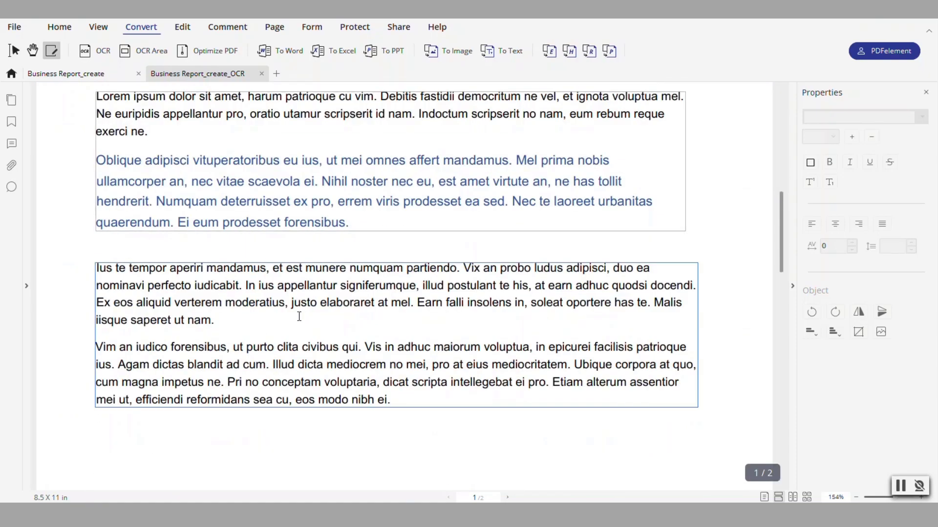
Select paragraphs on pages 1 and 2 of the OCR copy to confirm the text is editable.
click(174, 233)
scroll(440, 268, down, 10)
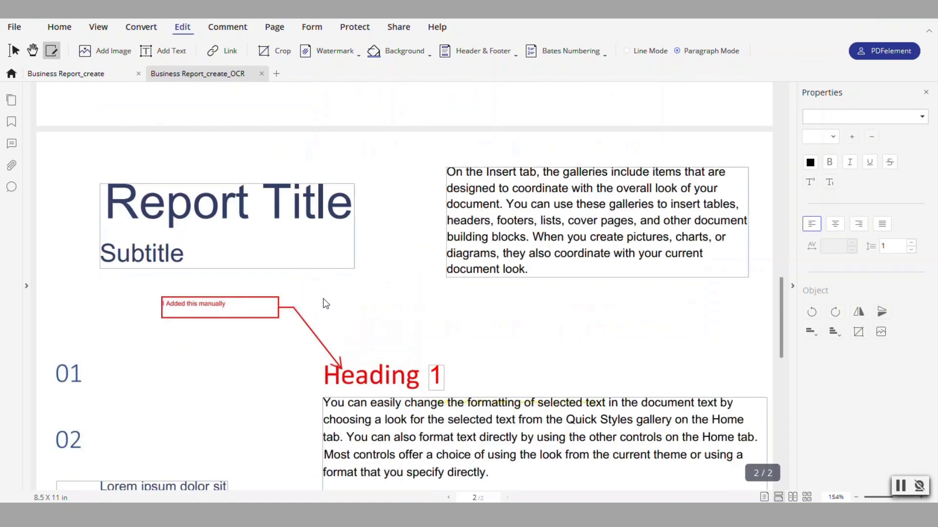
click(430, 226)
drag(490, 262, 338, 192)
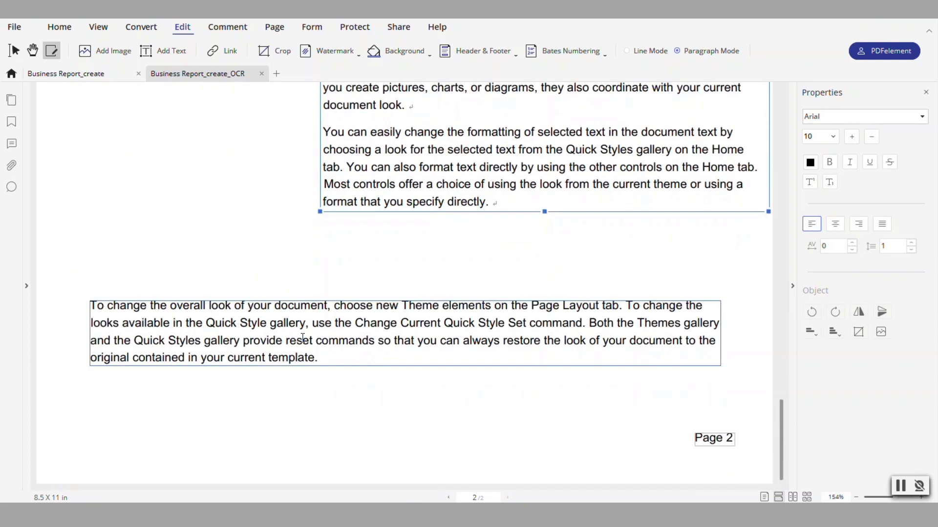
click(320, 358)
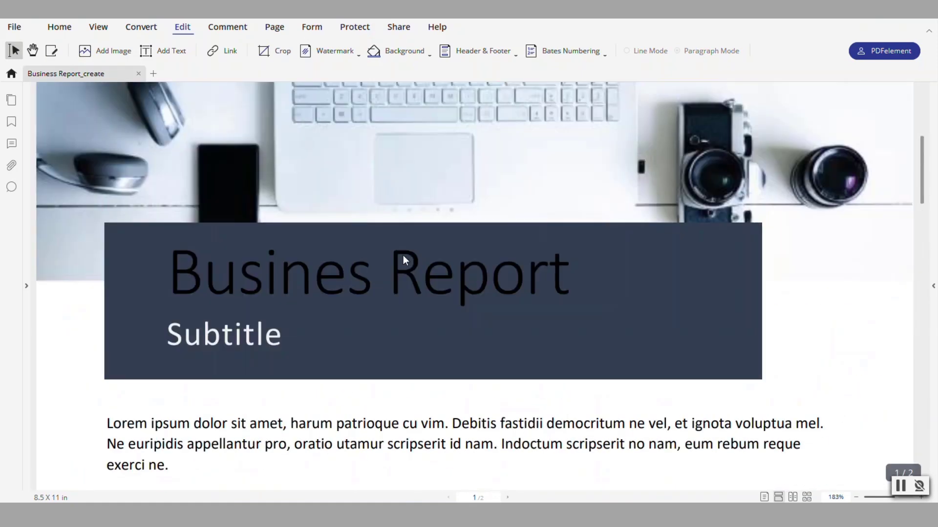
scroll(403, 259, down, 2)
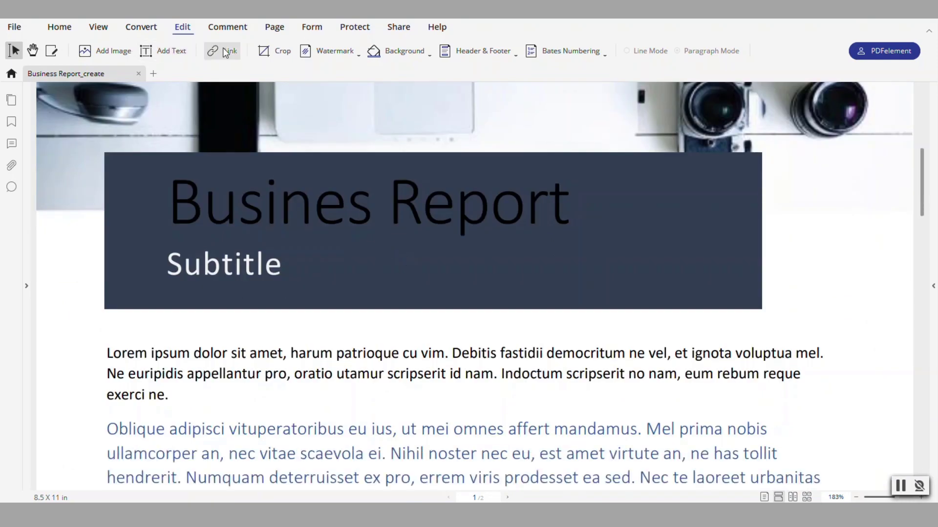
Convert the report PDF to Word, saving it as Business Report_to Word.
click(59, 27)
click(142, 27)
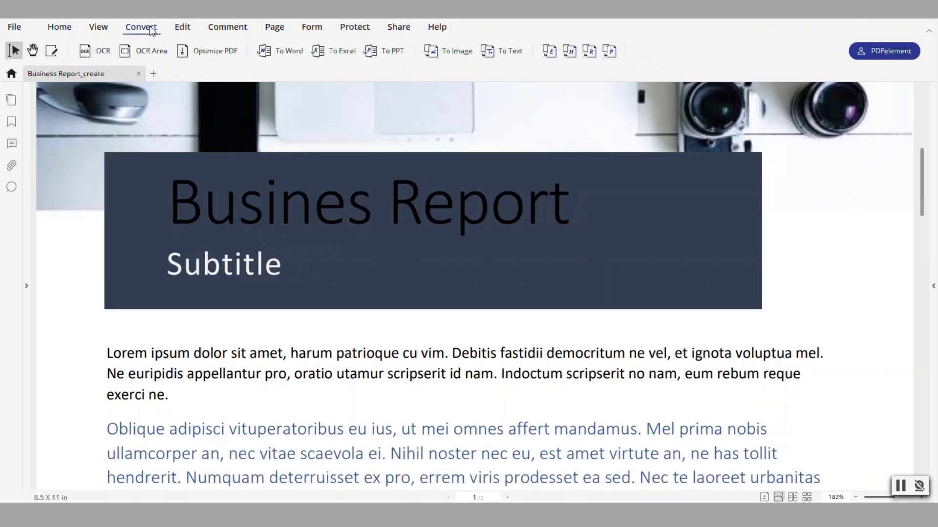
click(277, 55)
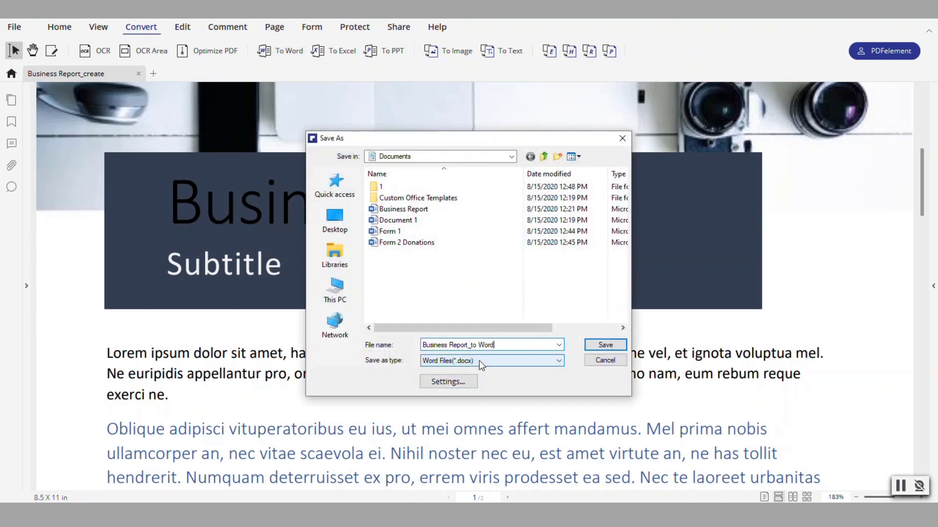
click(600, 346)
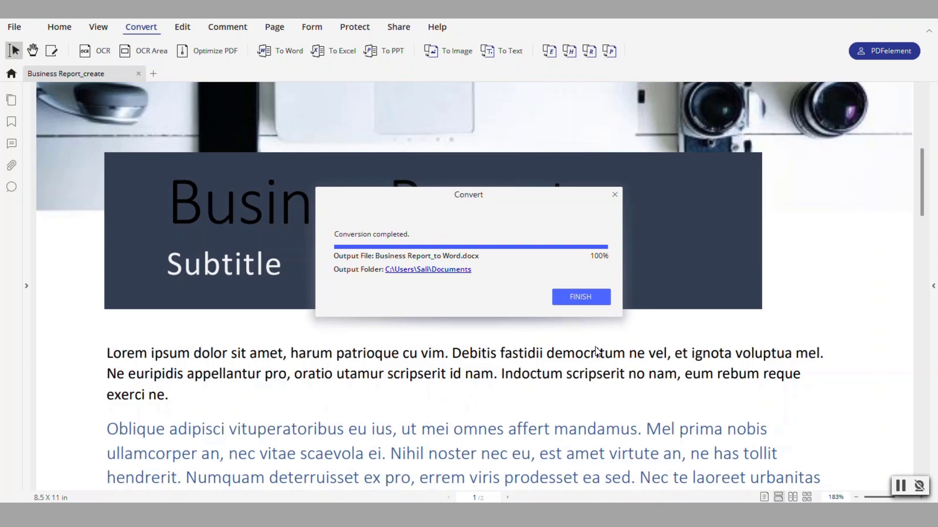
click(575, 298)
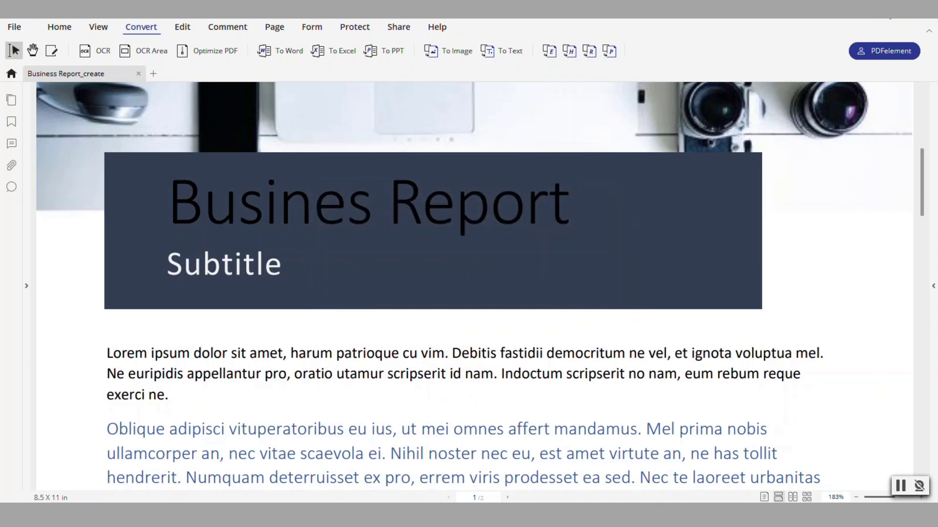
Close PDFelement and open Business Report_to Word from Documents in Word.
key(alt+F4)
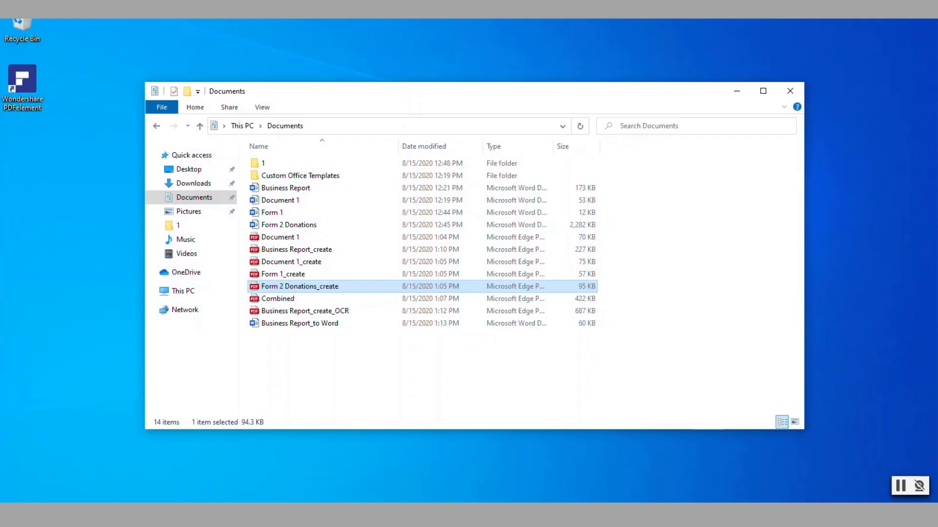
click(282, 323)
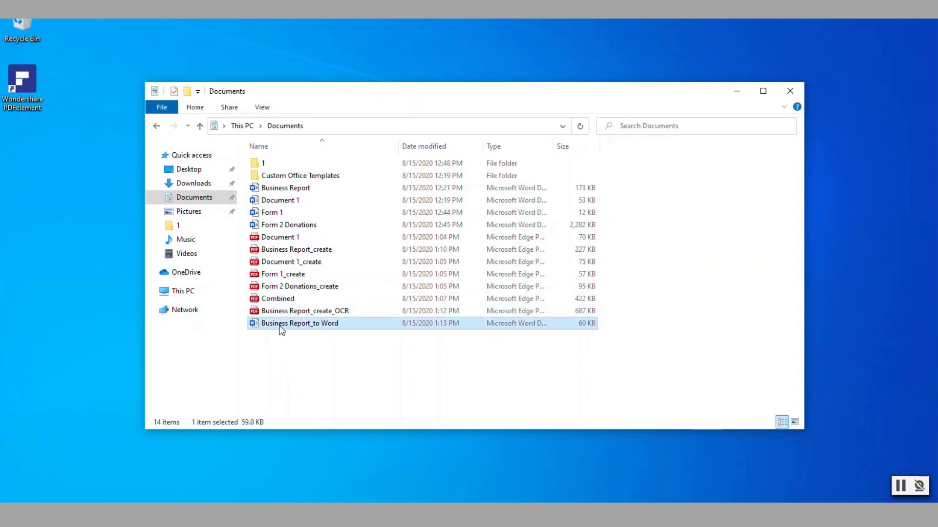
double_click(310, 324)
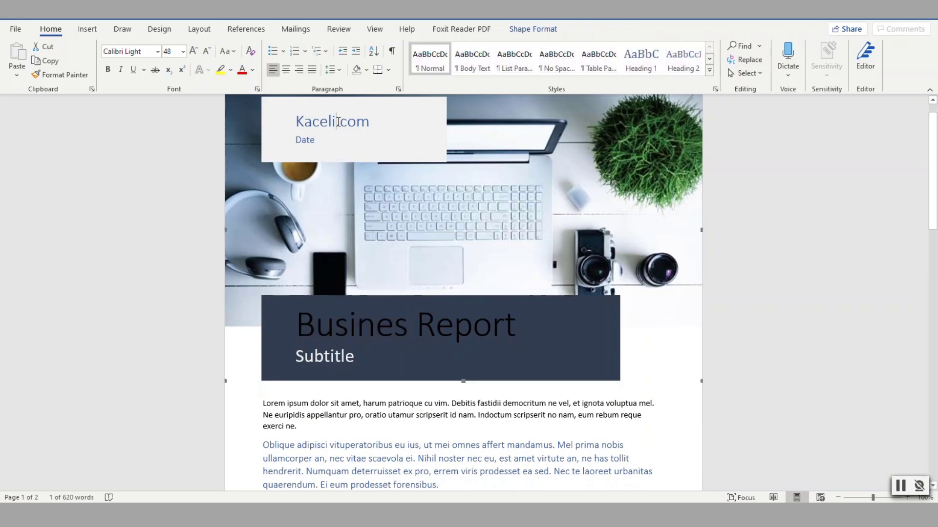
Select a word in the first body paragraph and overwrite it with the test text 'dsfdsfdsfsdsfsfdsfds'.
click(385, 404)
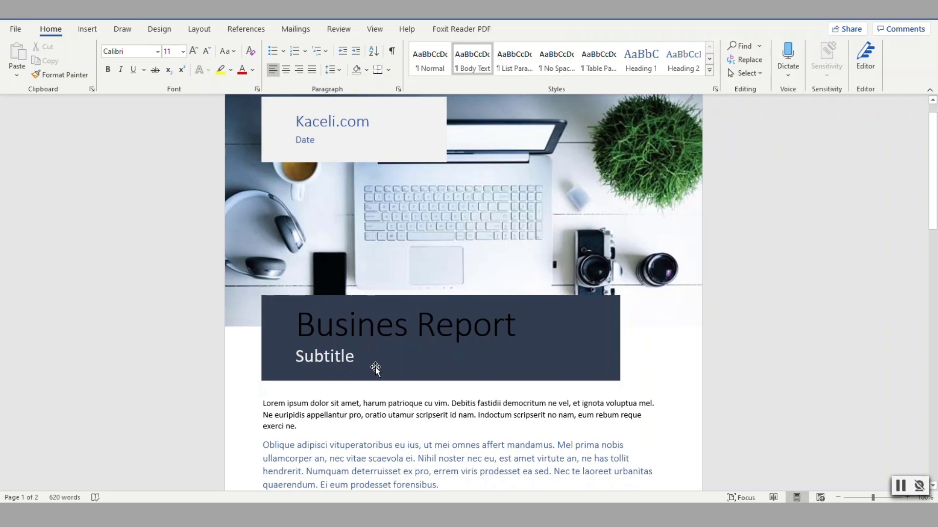
scroll(375, 369, down, 3)
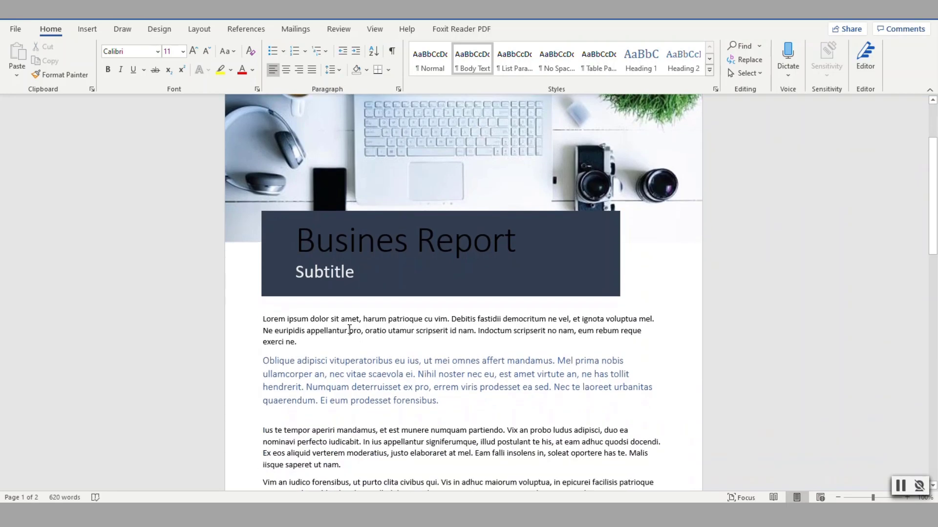
double_click(247, 324)
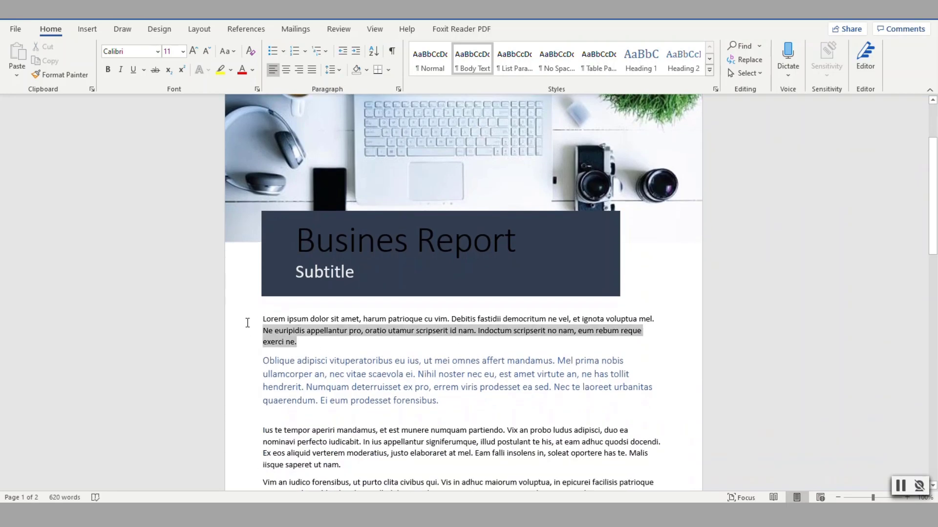
text(dsfdsfdsfsdsfsfdsfds)
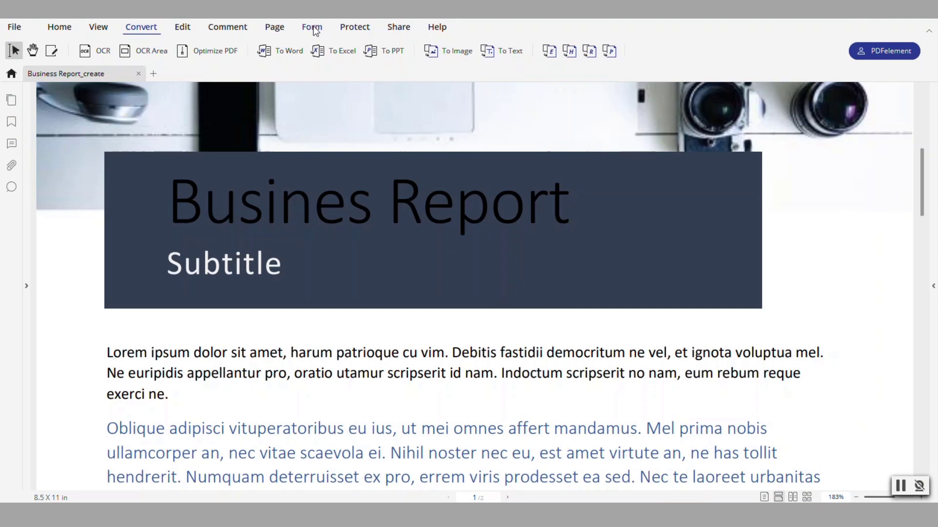
Close Business Report_create and browse to the Form 2 Donations_create PDF.
click(139, 74)
click(300, 431)
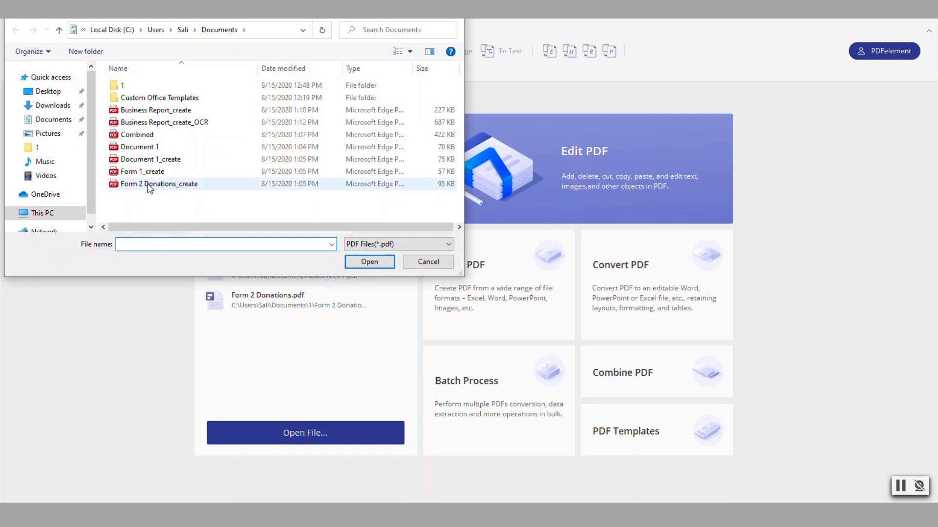
click(149, 185)
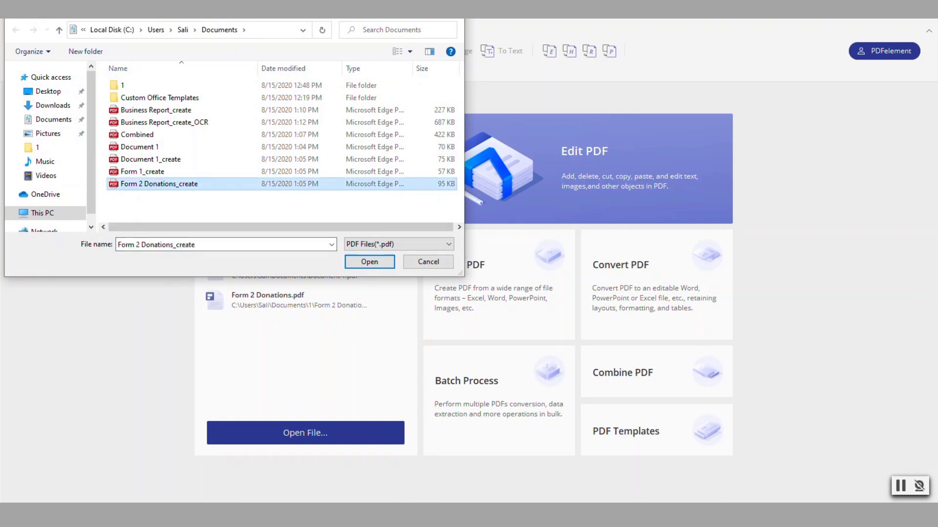
Open the original Form 2 Donations document in Word from the Documents folder.
click(333, 494)
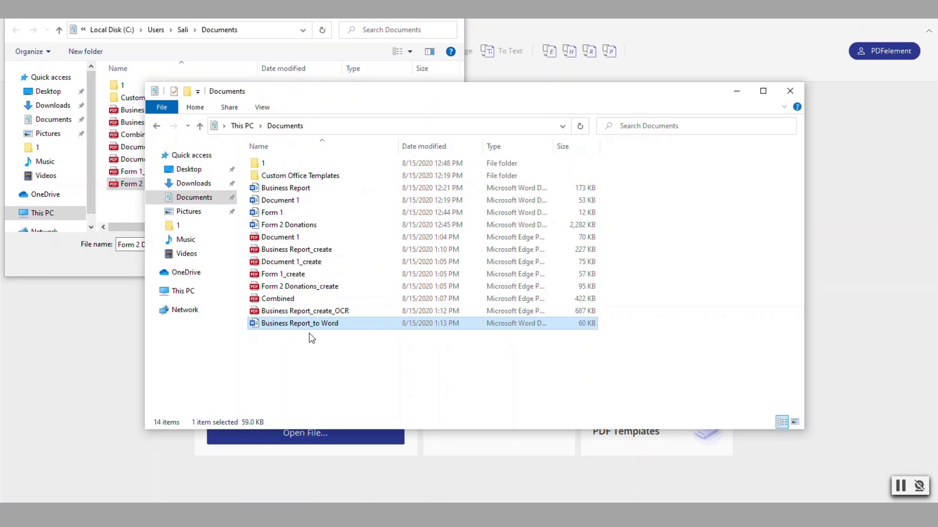
click(288, 226)
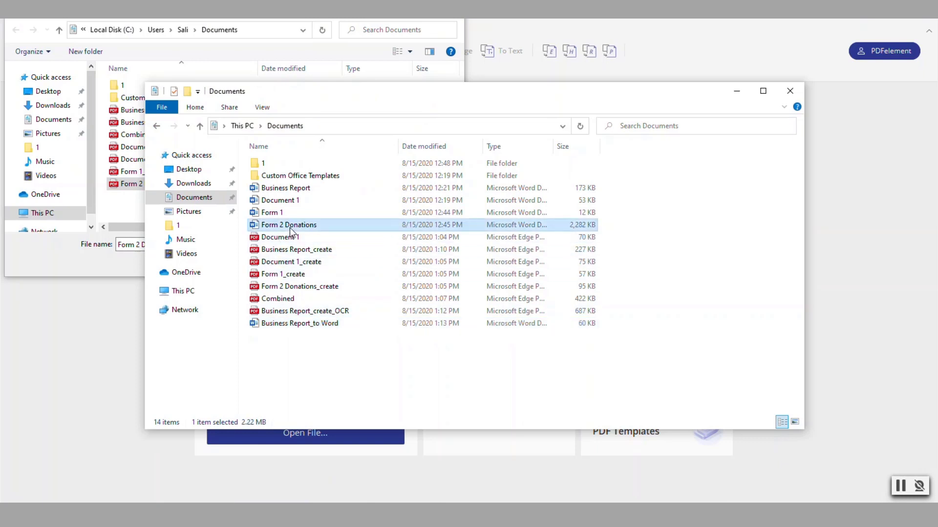
double_click(331, 226)
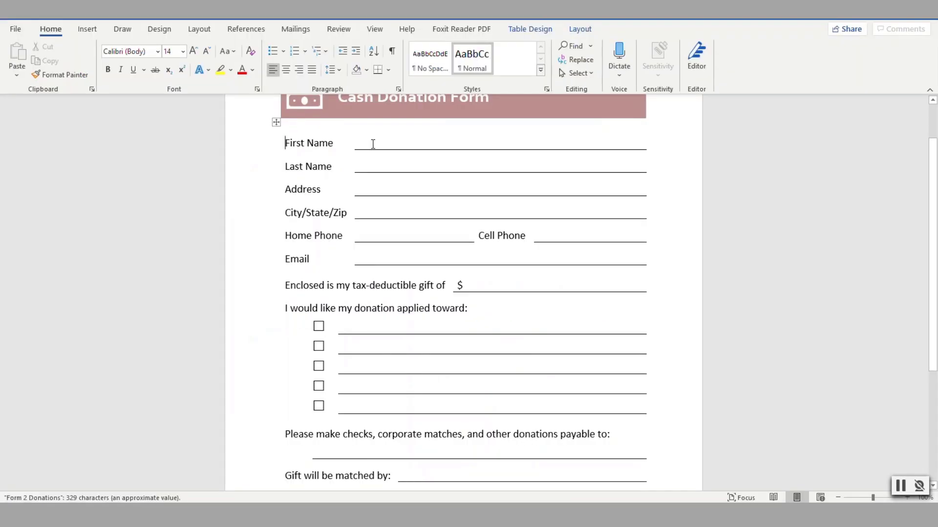
click(372, 144)
Close the Form 2 Donations document in Word.
click(379, 162)
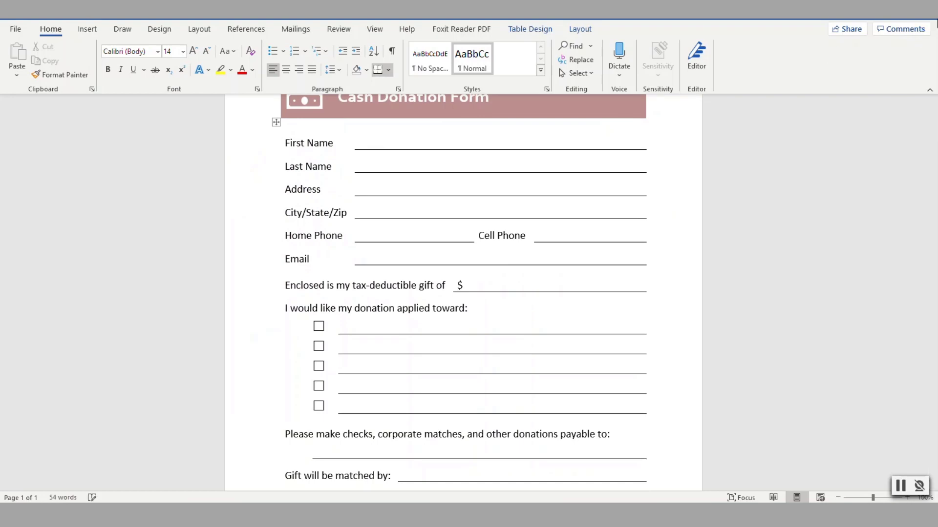
click(922, 18)
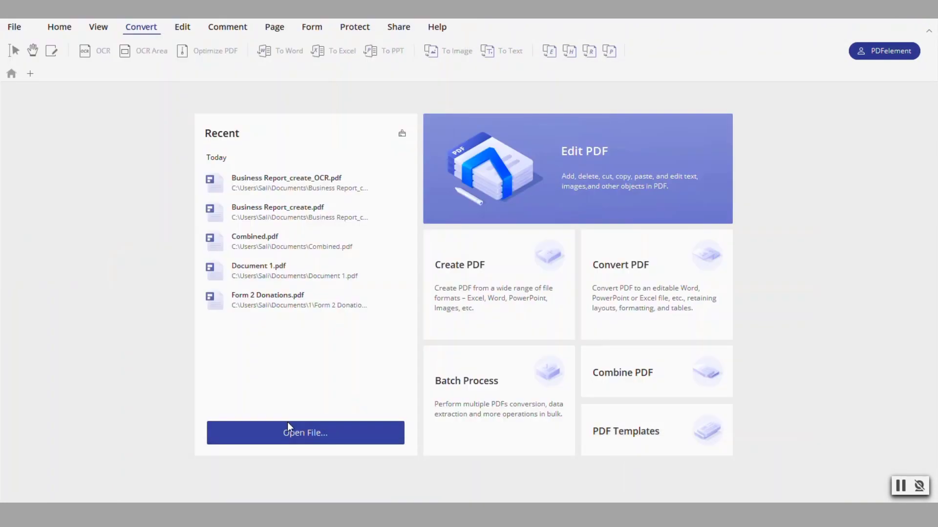
Open Form 2 Donations_create.pdf and run Form Recognition to create fillable fields.
click(292, 433)
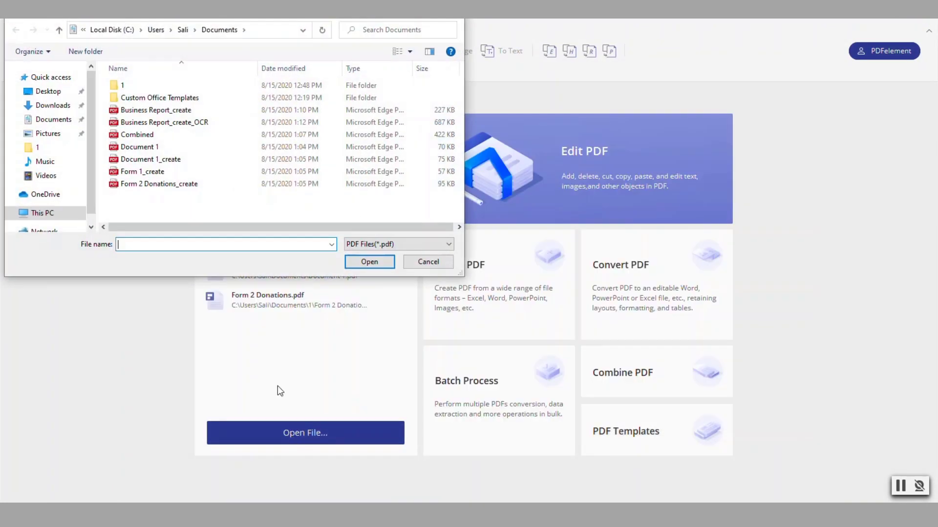
double_click(140, 184)
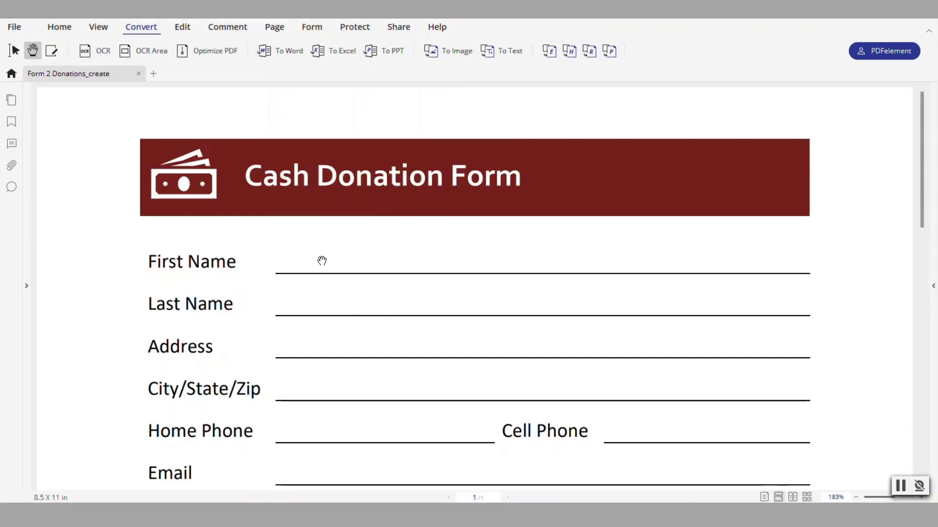
click(320, 30)
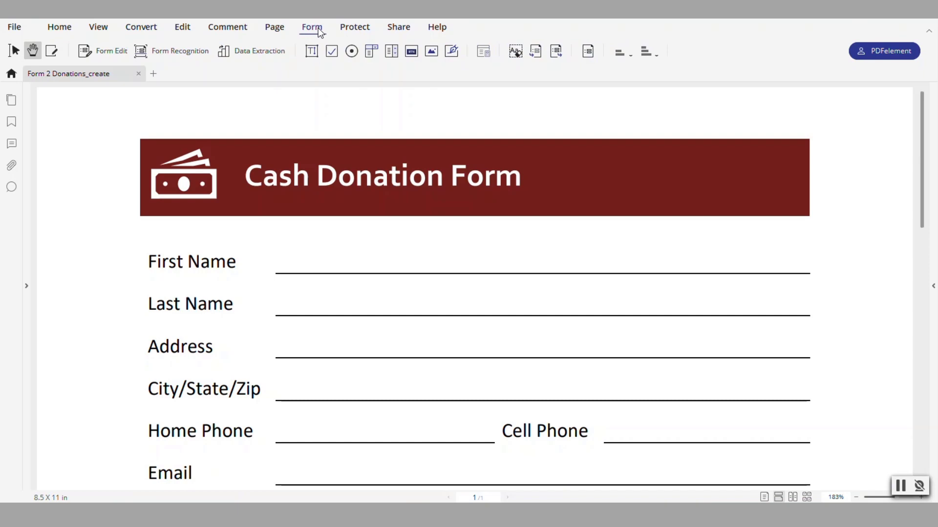
click(175, 52)
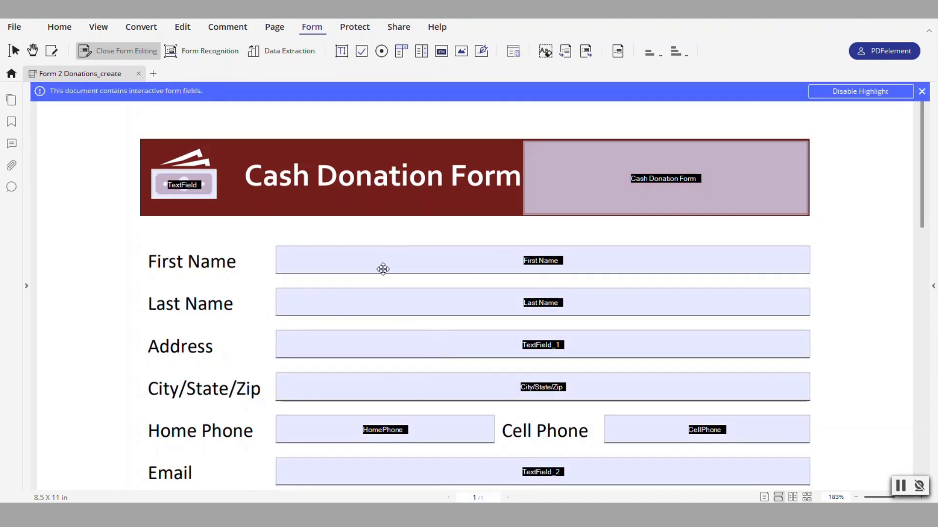
scroll(508, 386, down, 3)
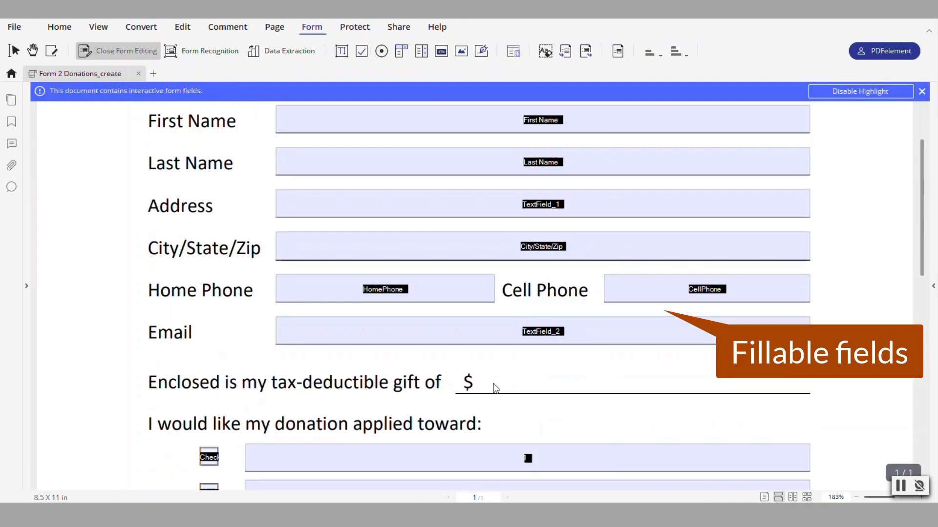
scroll(495, 387, down, 3)
scroll(484, 376, up, 6)
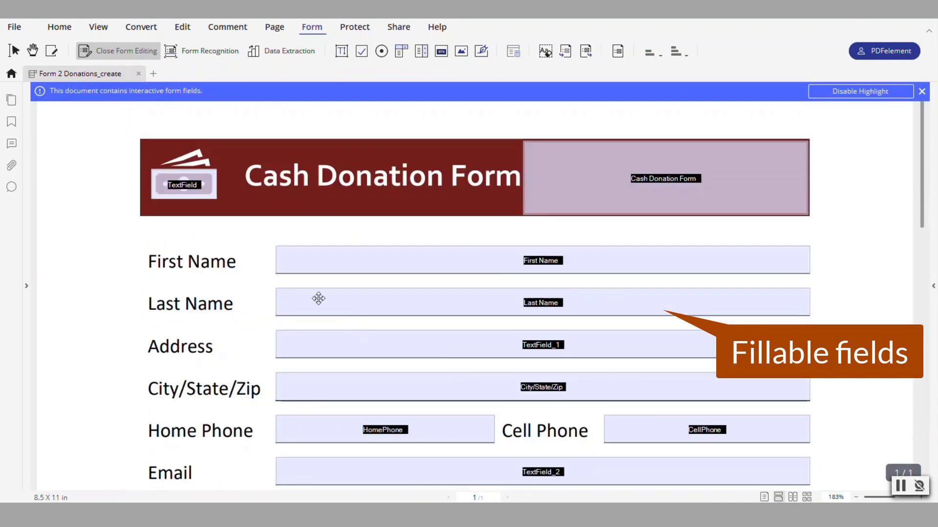
Delete the stray fields over the cash logo and the Cash Donation Form banner.
click(200, 195)
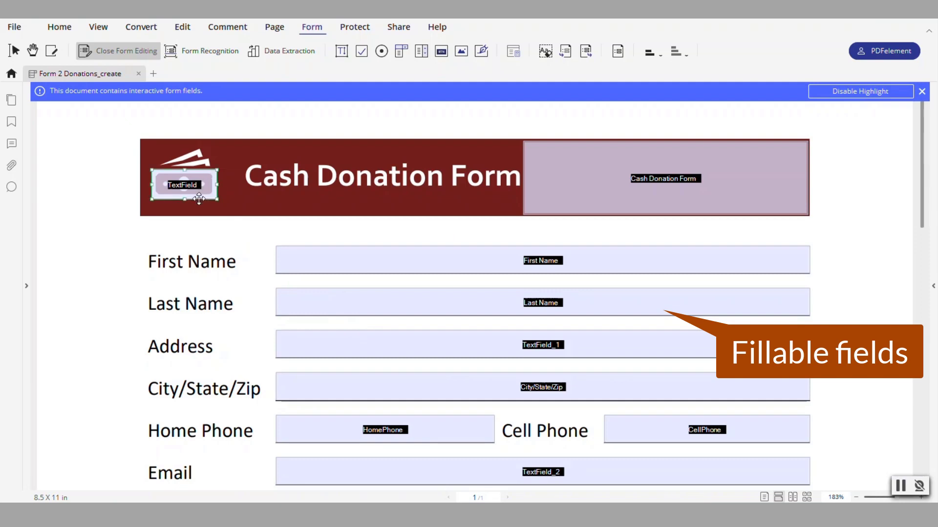
key(Delete)
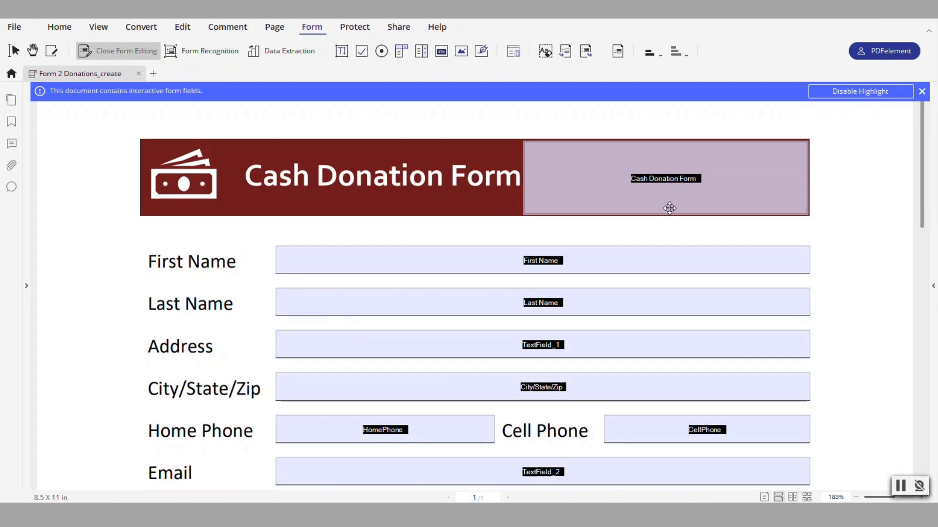
click(653, 215)
key(Delete)
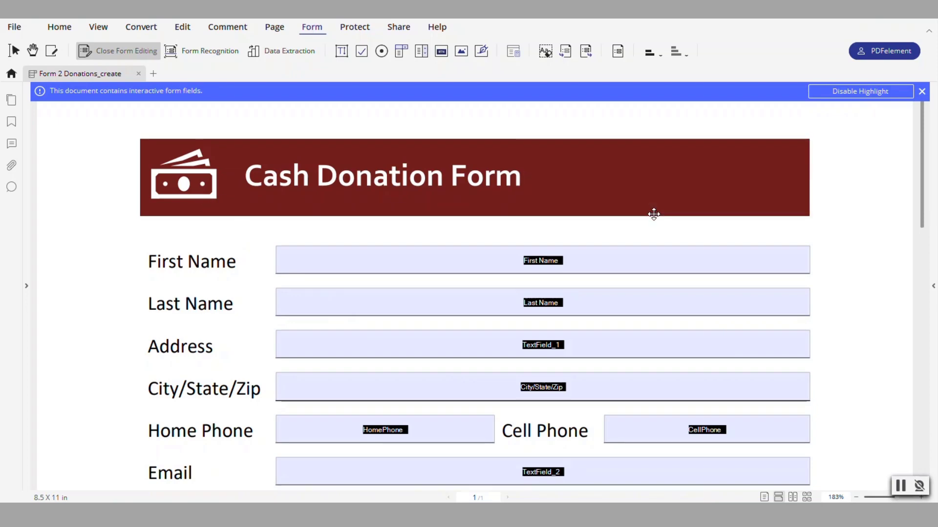
scroll(579, 367, down, 4)
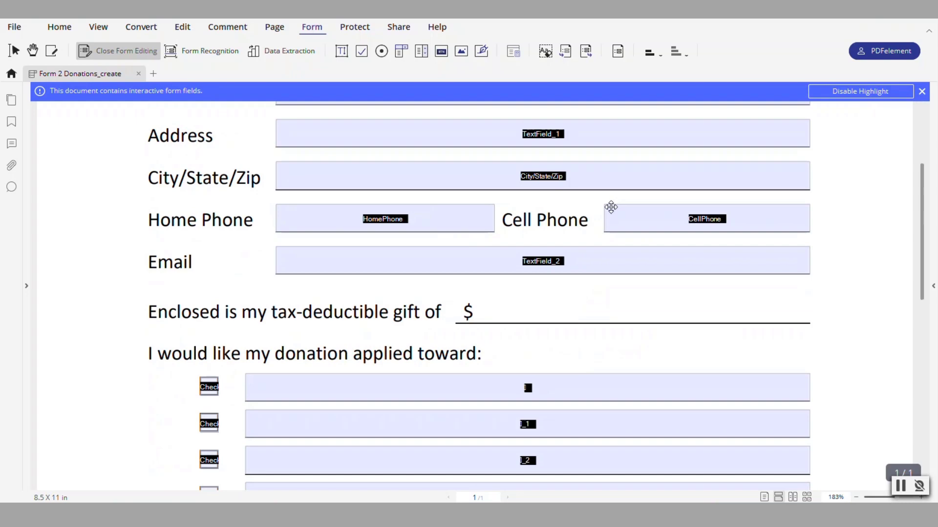
scroll(561, 278, up, 3)
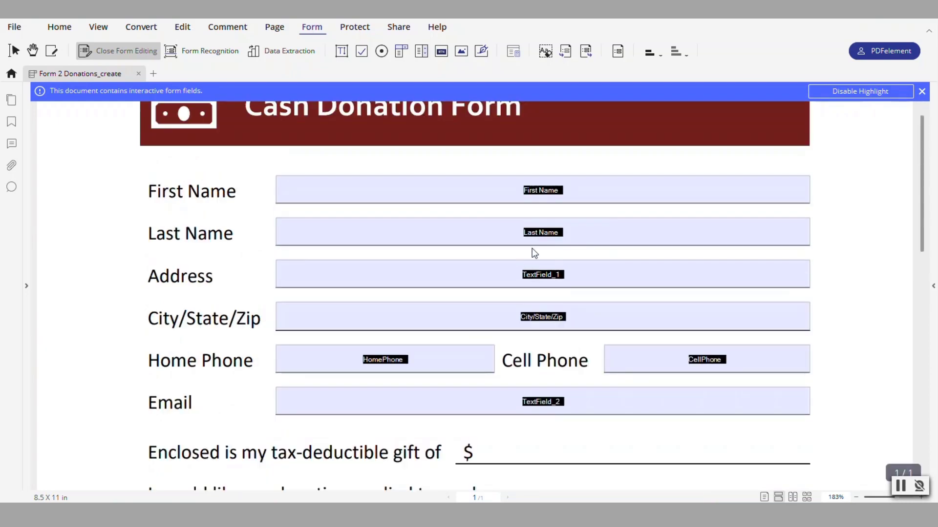
click(543, 275)
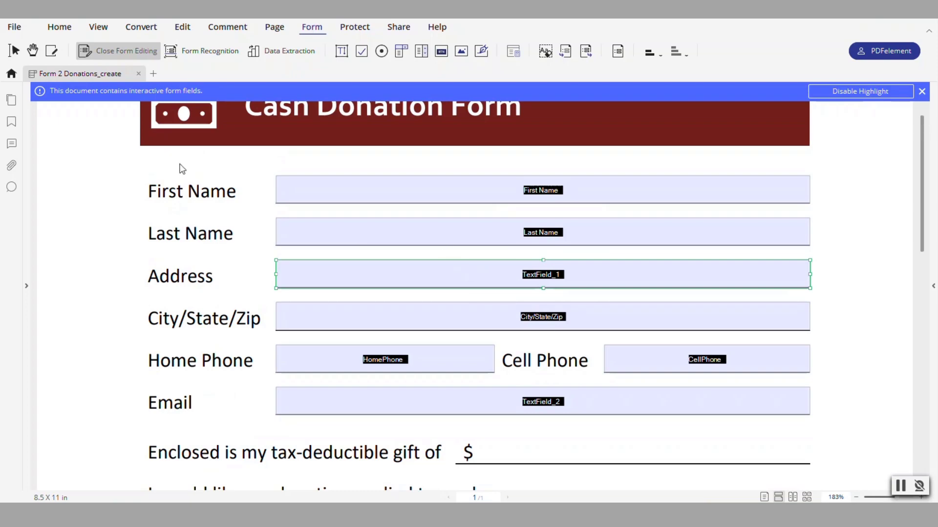
scroll(565, 381, down, 5)
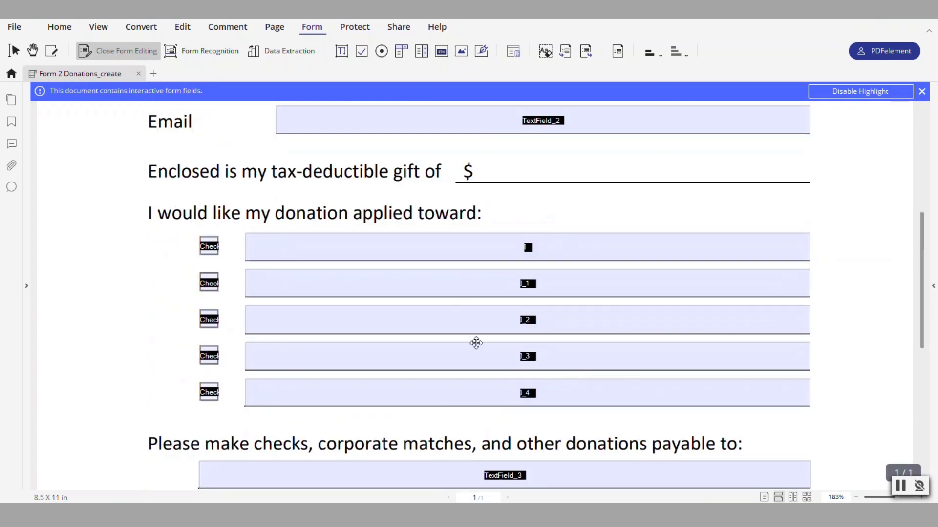
scroll(426, 419, up, 6)
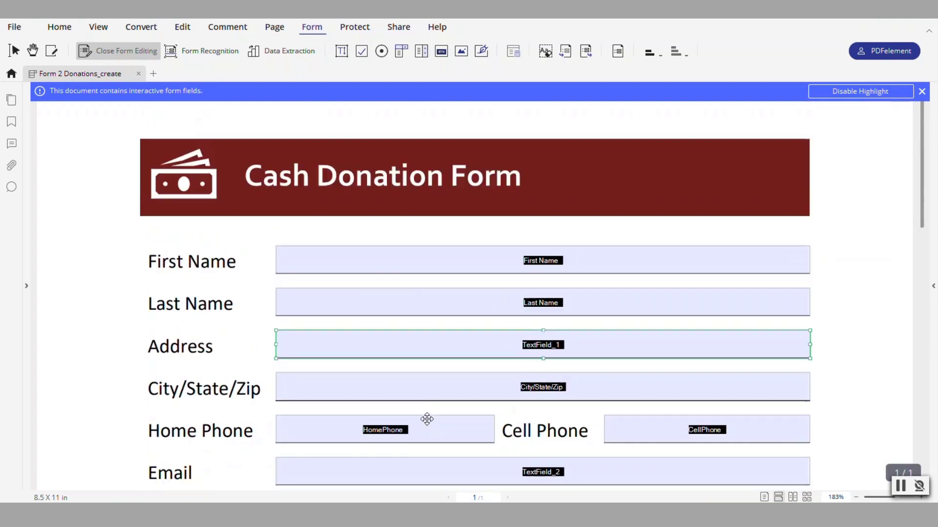
click(131, 18)
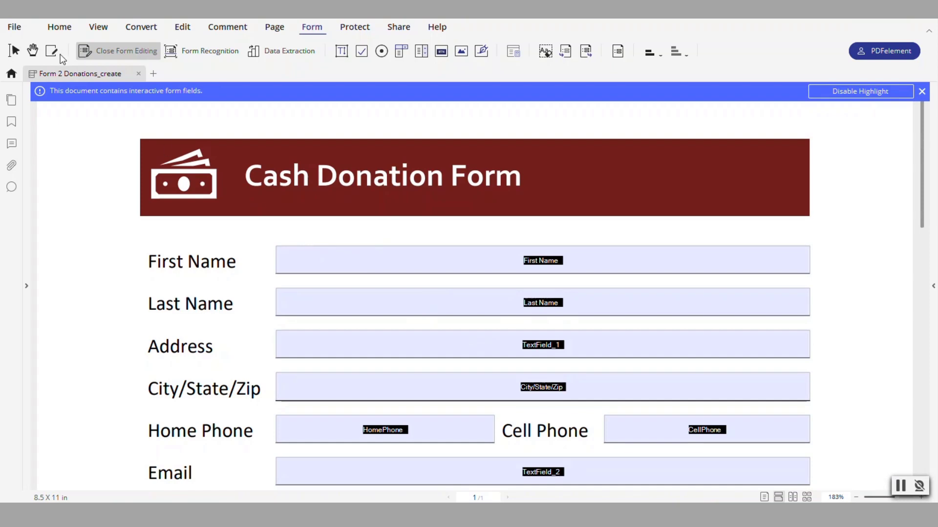
Save As into Documents under the name Form 2 Donations_Fillable Form.
click(15, 27)
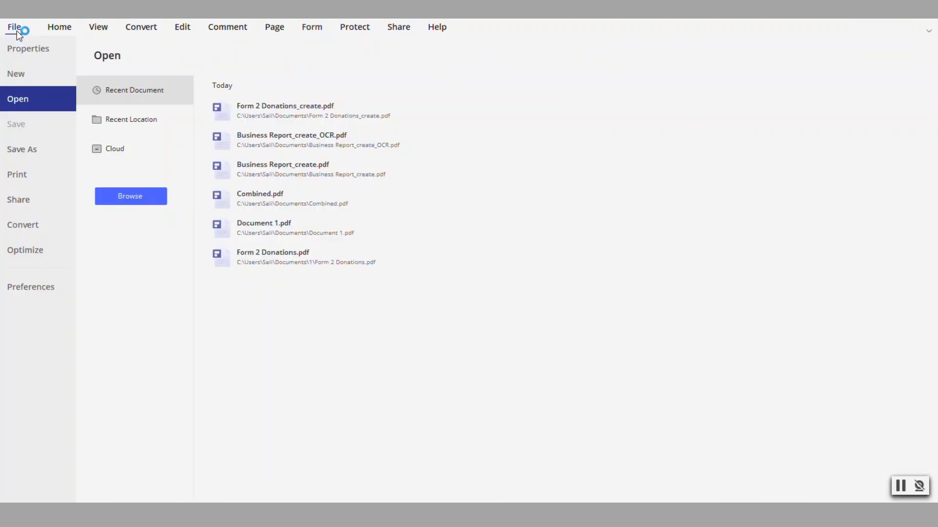
click(22, 150)
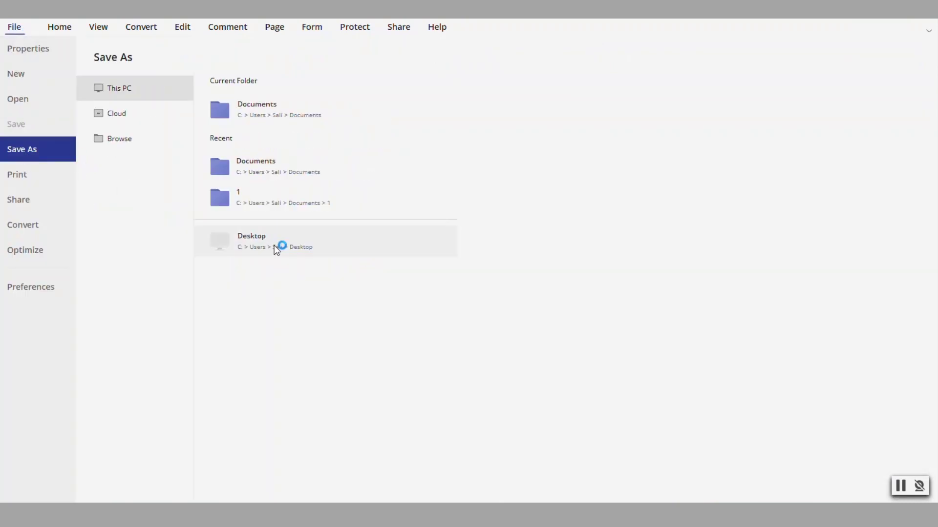
click(246, 168)
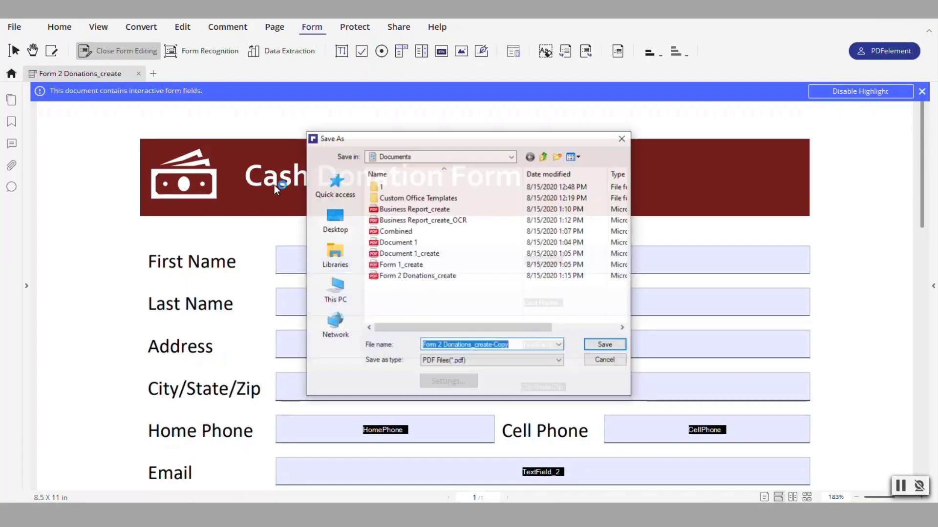
click(518, 348)
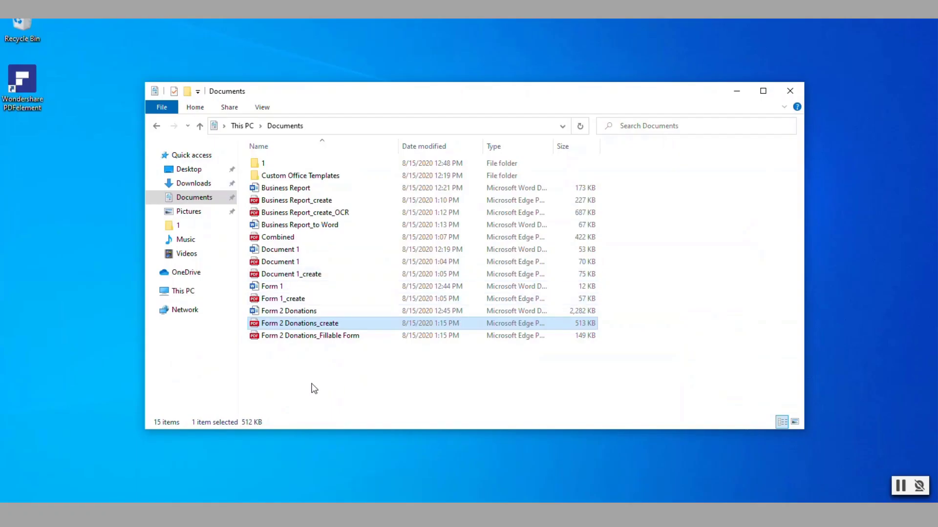
click(312, 389)
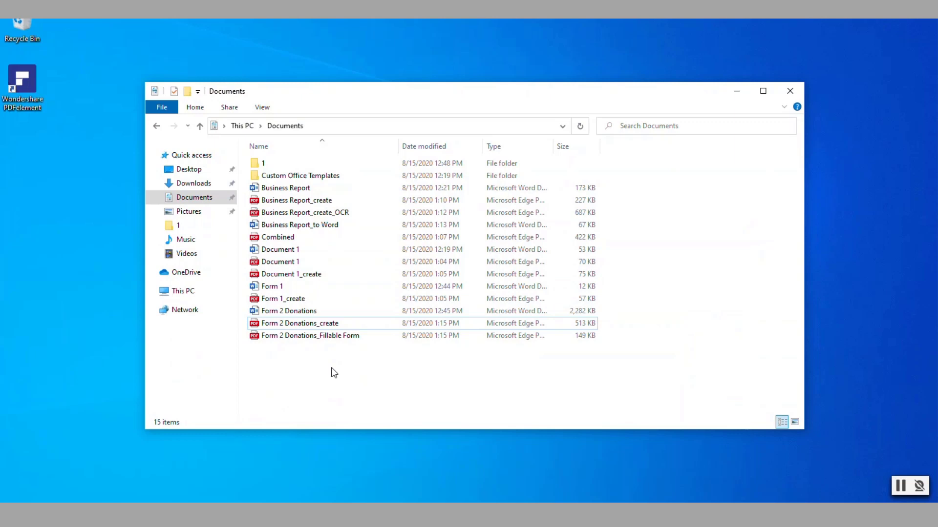
Open the fillable form in Edge, enter a sample first and last name, then close without keeping them.
double_click(303, 337)
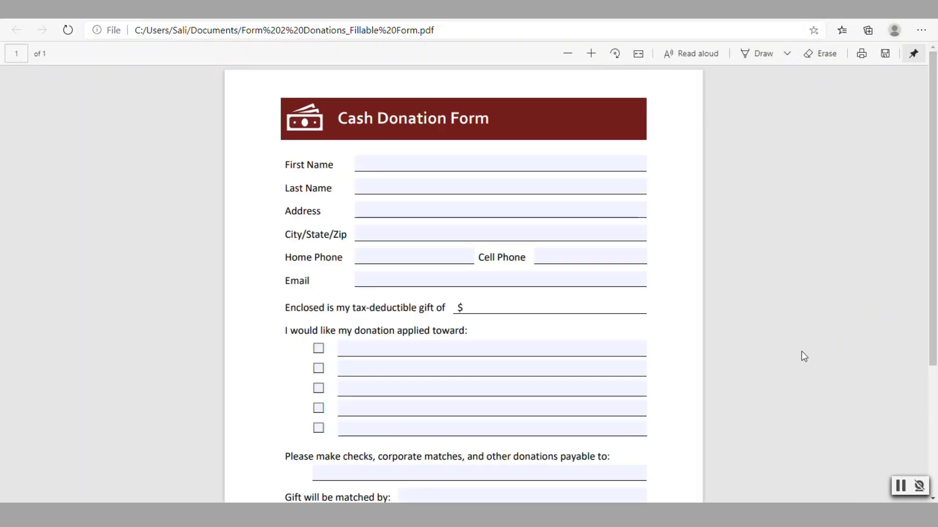
click(430, 170)
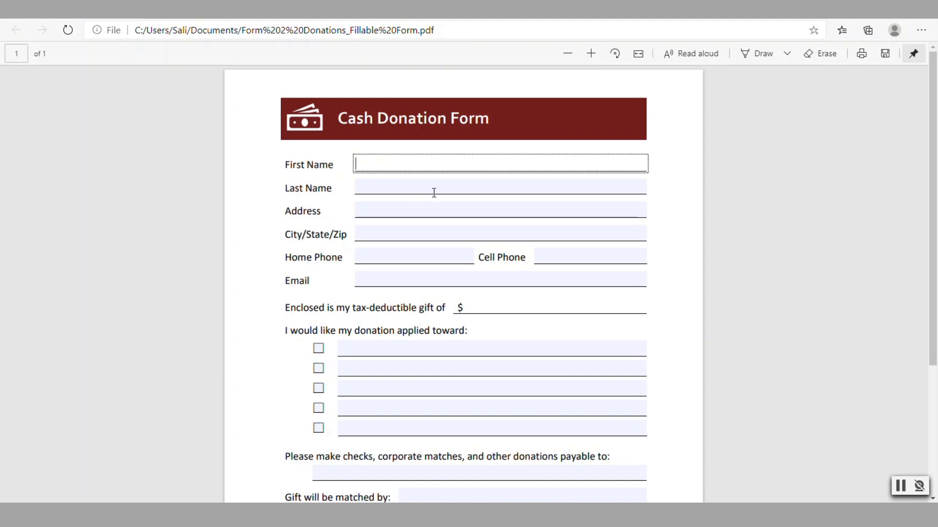
text(Sali)
key(Tab)
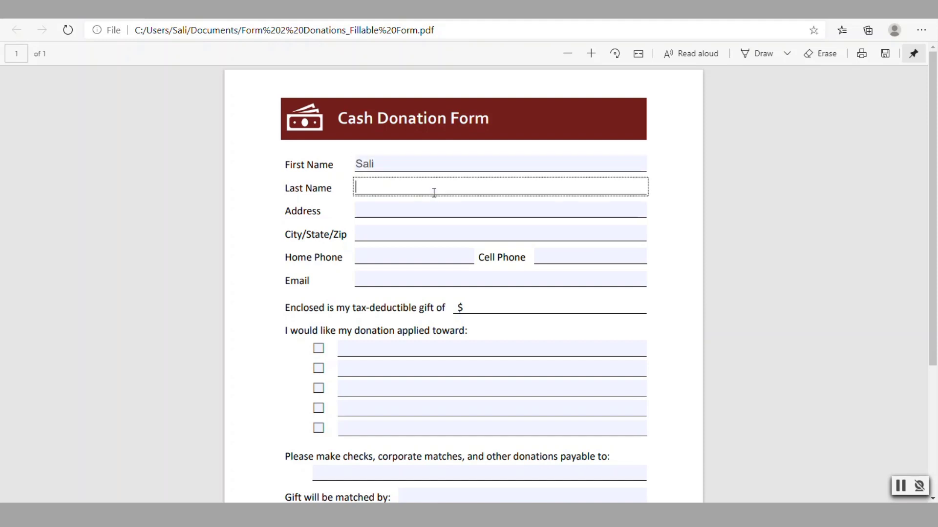
text(Kaceli)
key(Tab)
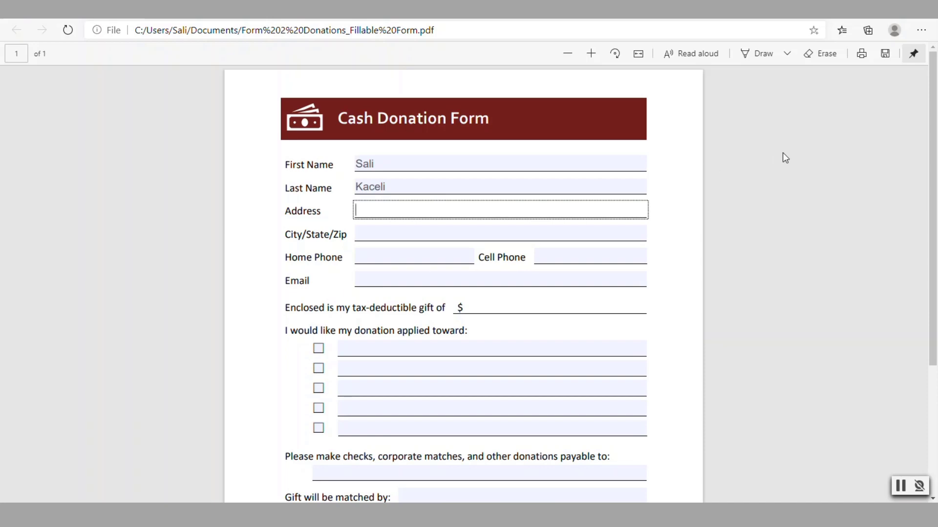
key(ctrl+w)
click(523, 92)
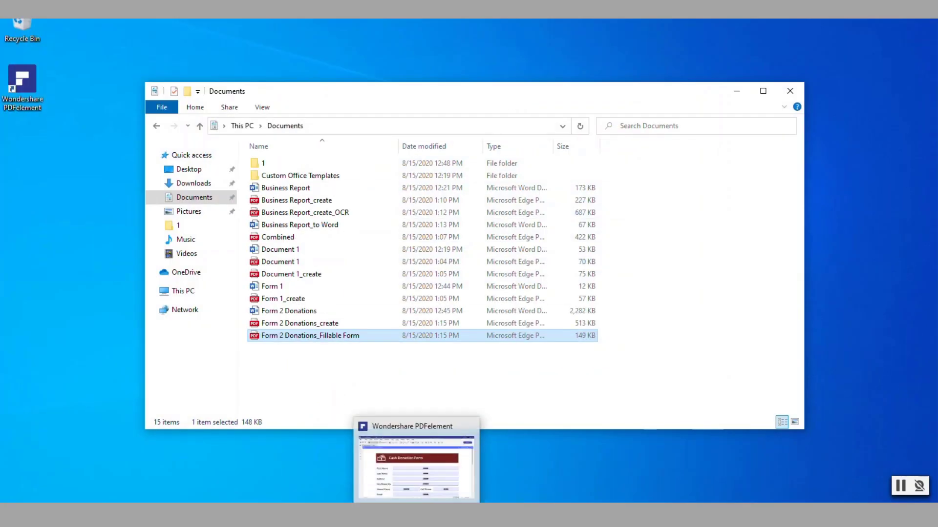
Add an open password to Form 2 Donations_Fillable Form, entering and confirming it.
click(416, 512)
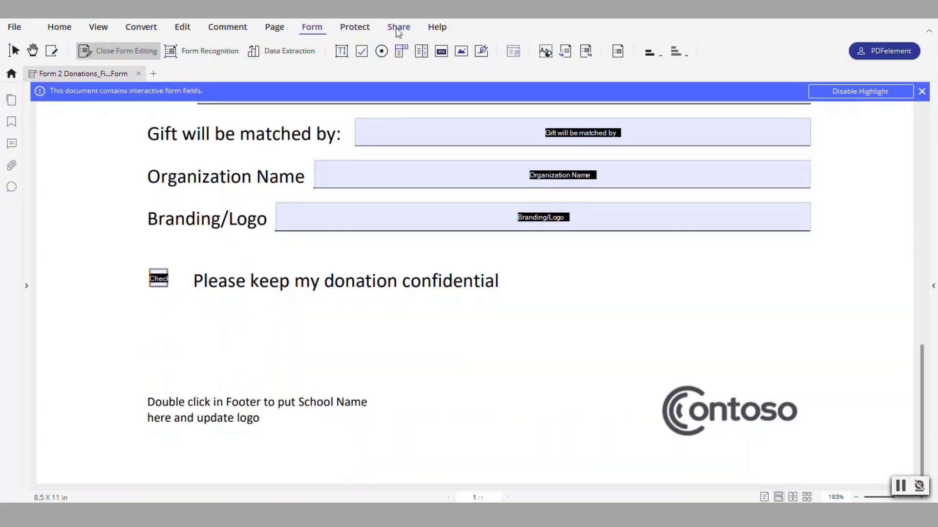
click(359, 27)
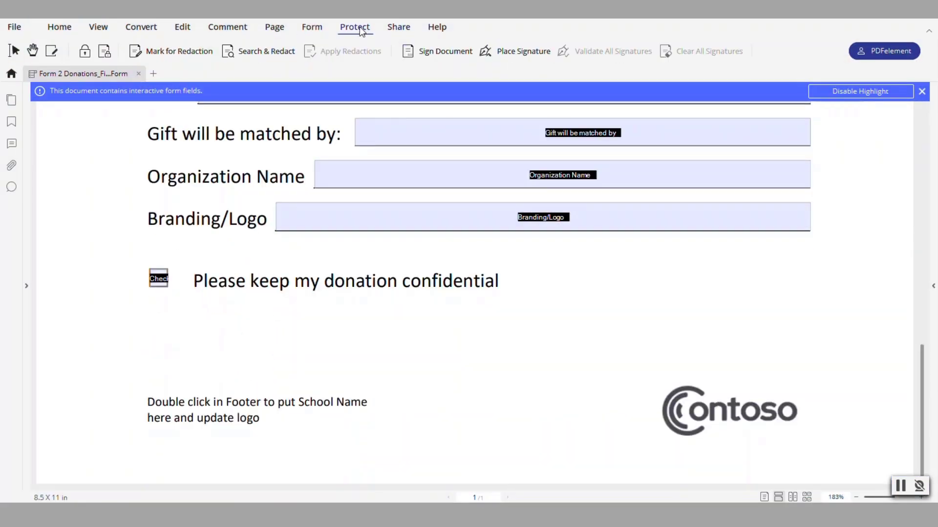
click(85, 53)
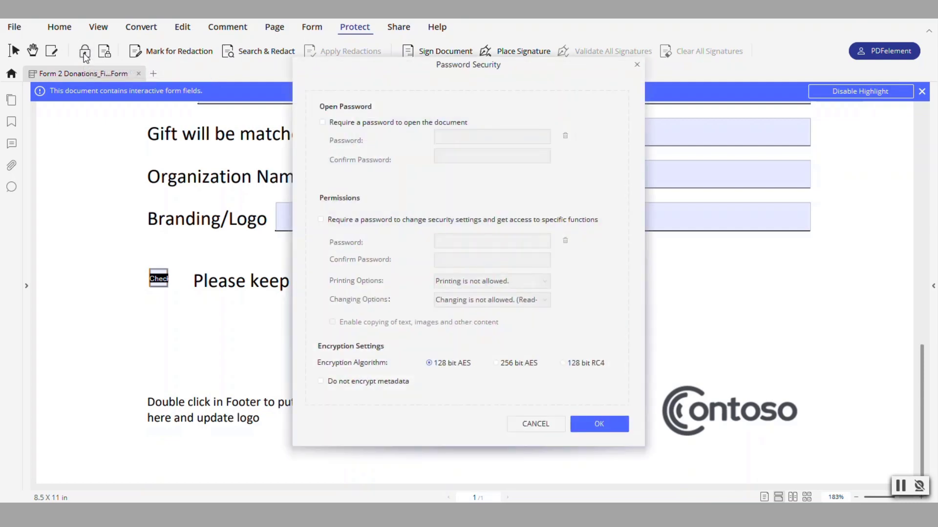
click(323, 122)
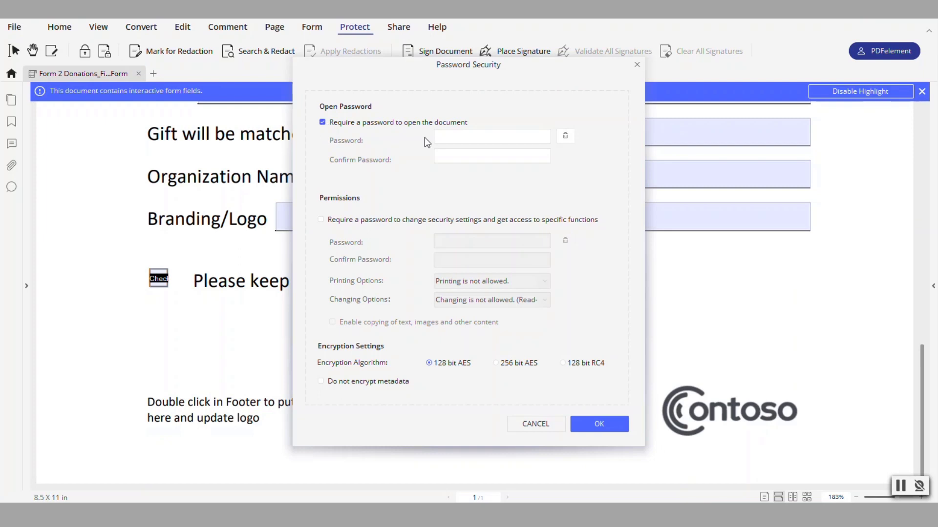
click(455, 141)
click(445, 154)
click(556, 424)
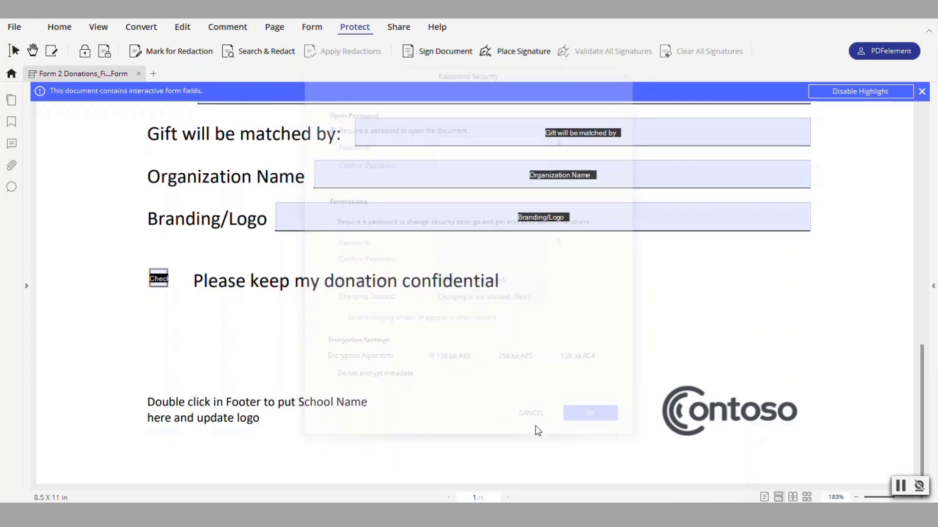
Draw a signature box below the confidentiality checkbox and start creating a new digital ID.
click(101, 54)
key(Escape)
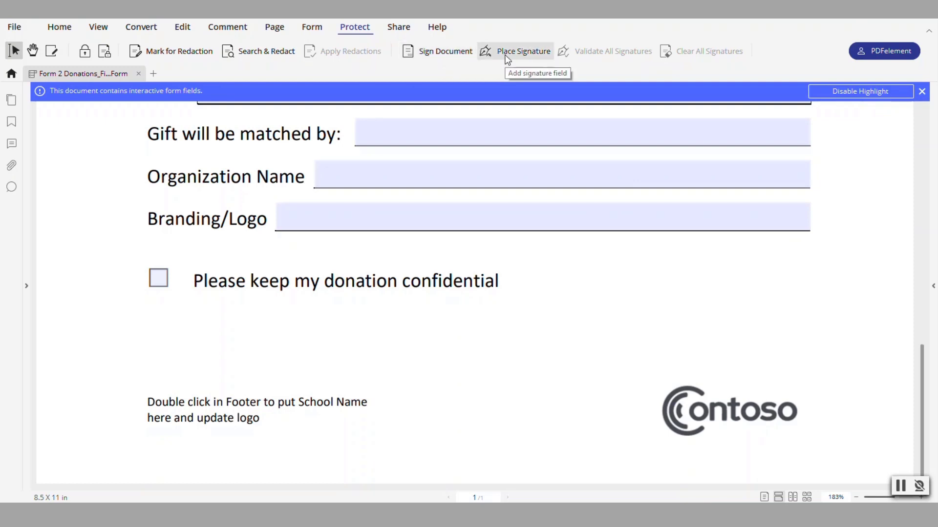
click(436, 58)
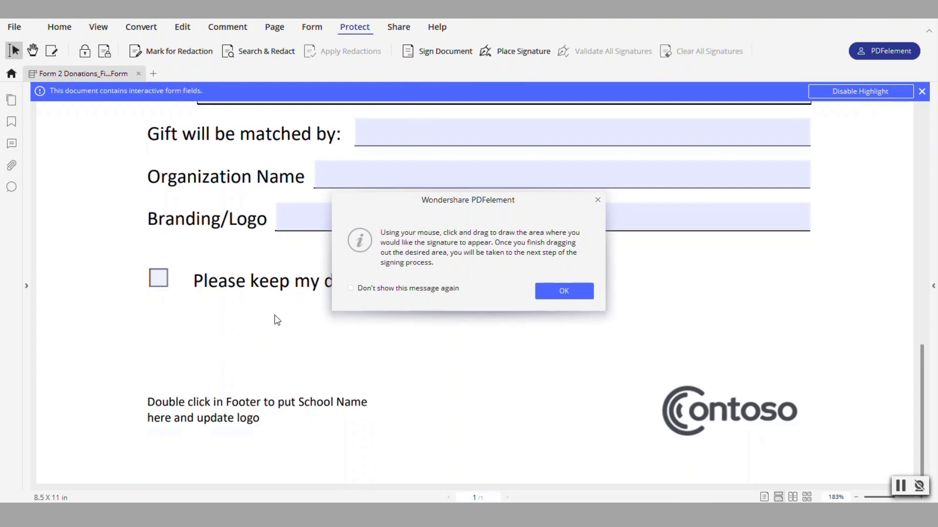
click(563, 291)
mouse_move(339, 301)
mouse_down()
mouse_move(341, 325)
mouse_move(494, 371)
mouse_move(620, 378)
mouse_move(601, 372)
mouse_move(599, 379)
mouse_up()
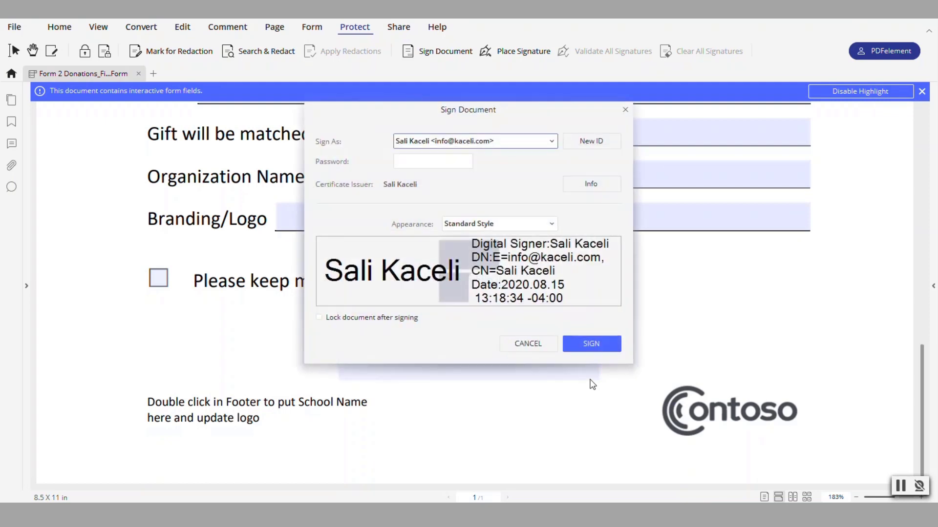
click(407, 163)
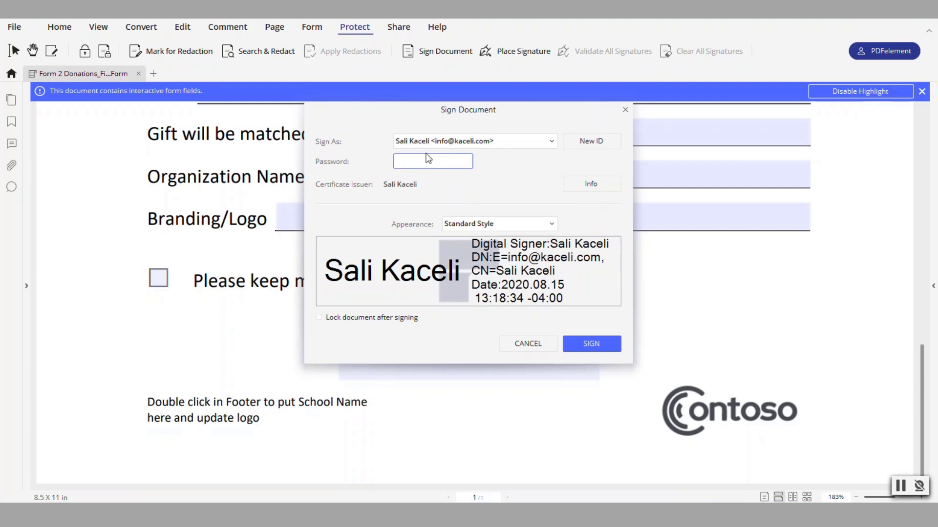
click(591, 143)
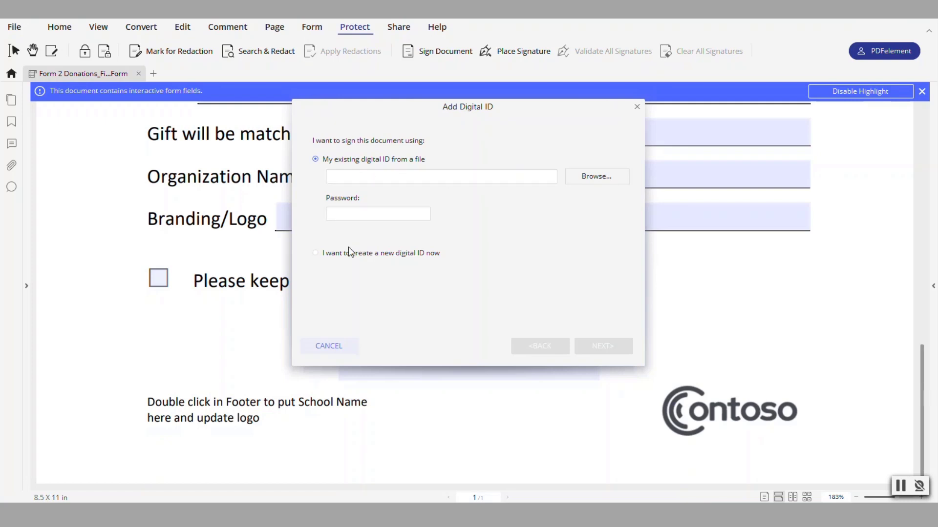
Start creating a new digital ID, then back out and close the Add Digital ID dialog.
click(326, 253)
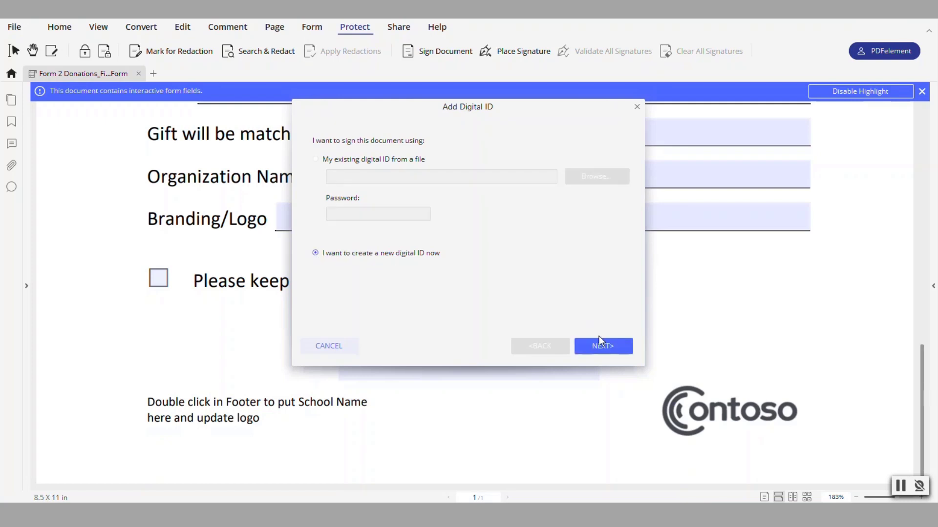
click(605, 347)
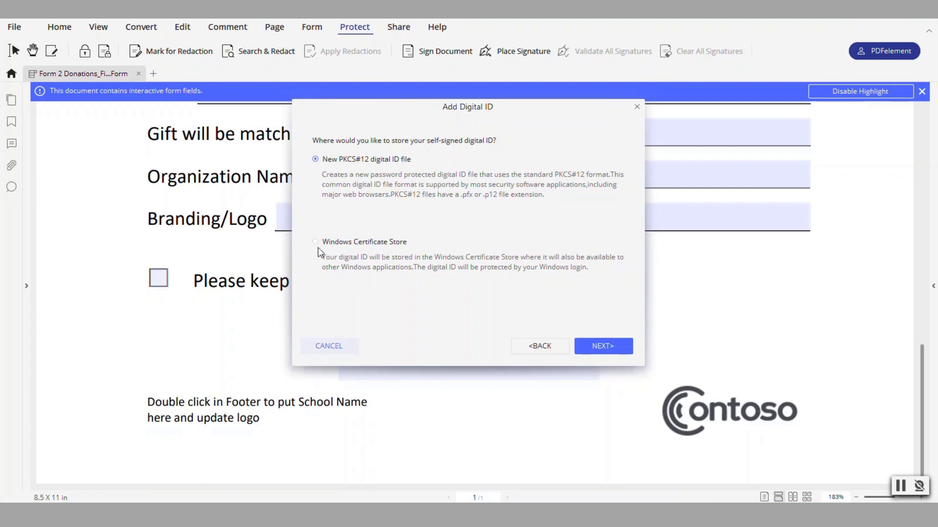
click(515, 344)
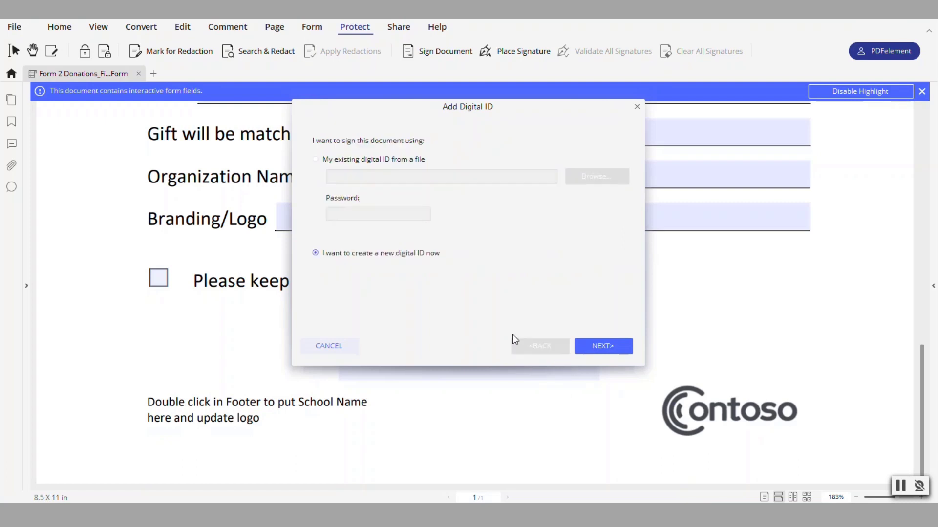
click(636, 106)
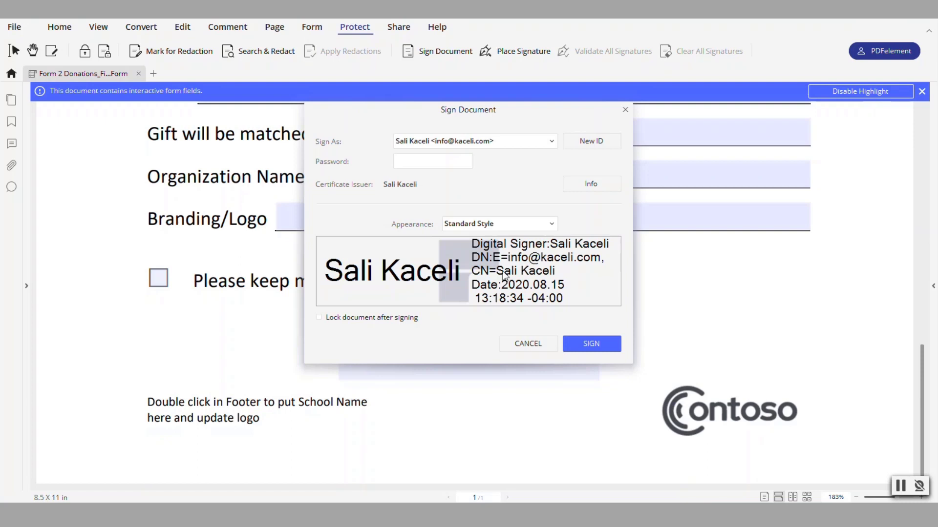
Sign the donation form with the existing digital ID, entering the ID password.
click(597, 343)
click(549, 269)
text(••)
key(Return)
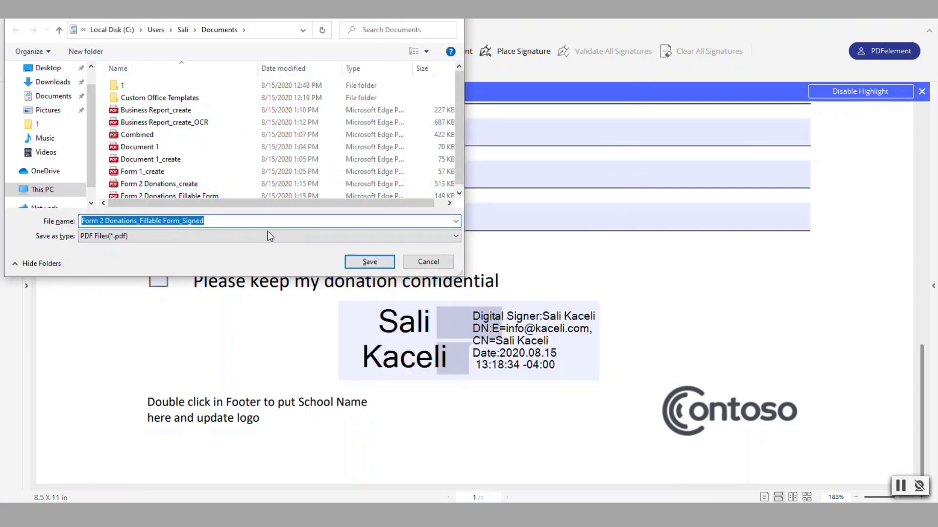
Save the signed copy as Form 2 Donations_Fillable Form_Signed and open it.
drag(209, 222, 185, 221)
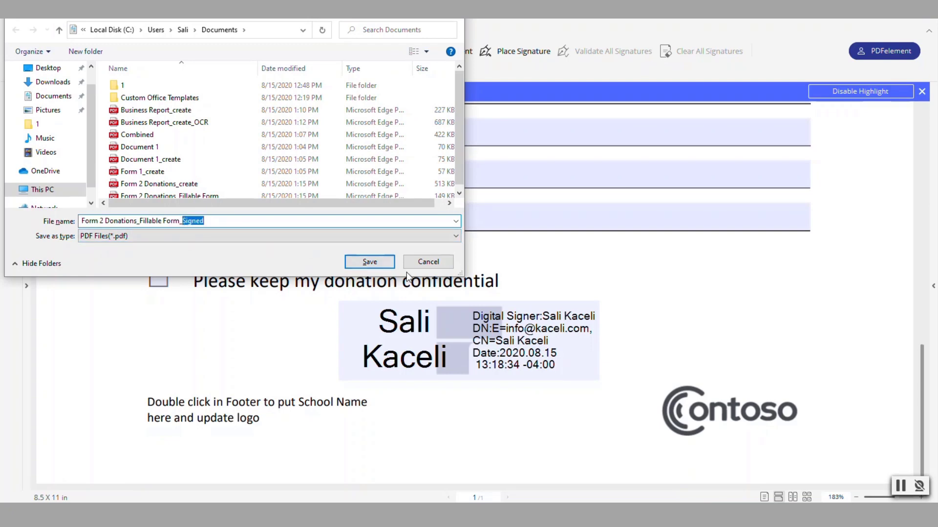
click(381, 264)
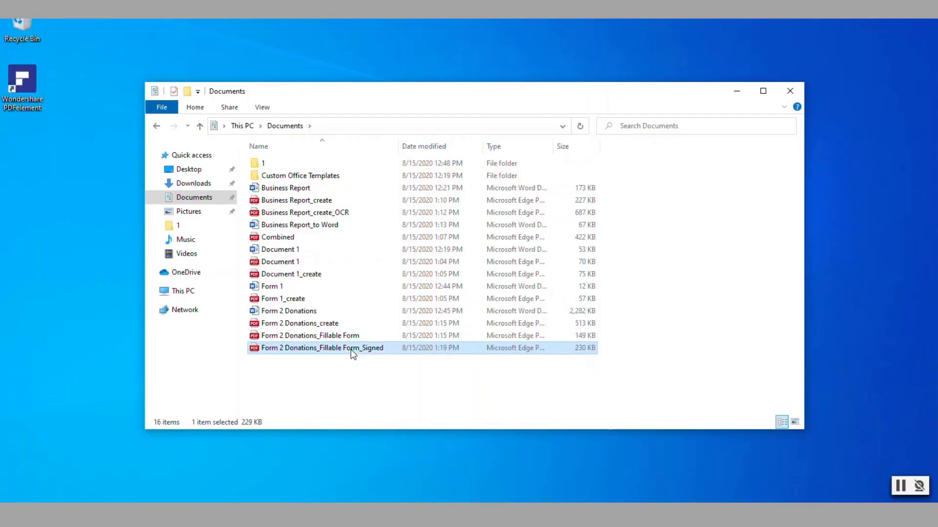
double_click(422, 349)
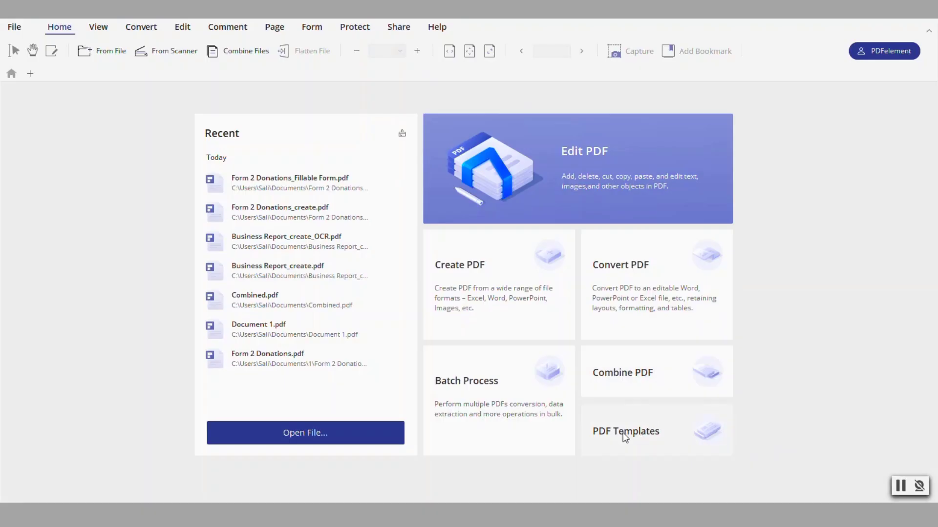
click(623, 433)
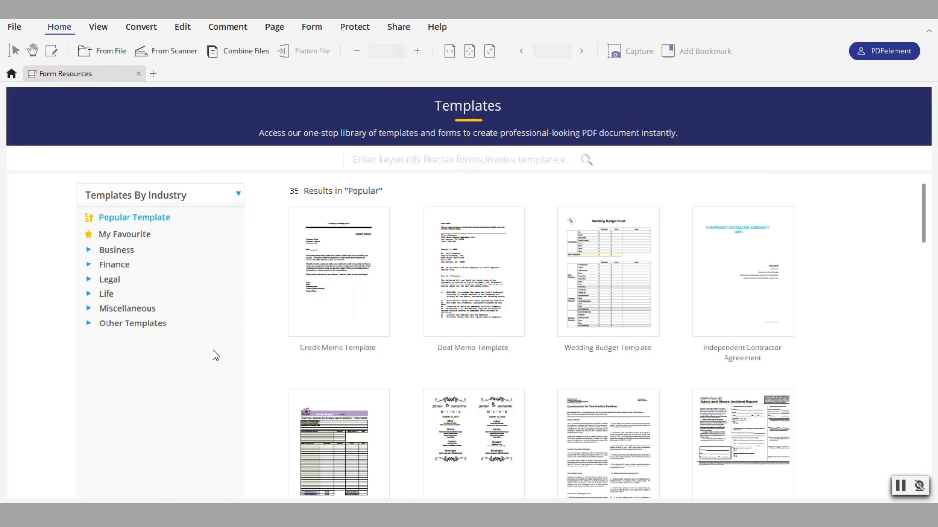
scroll(568, 356, down, 5)
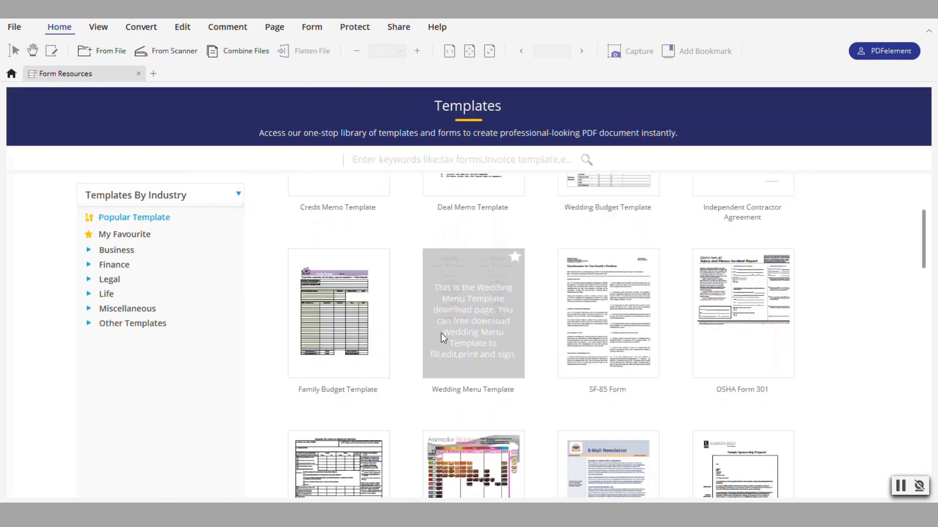
scroll(556, 347, down, 3)
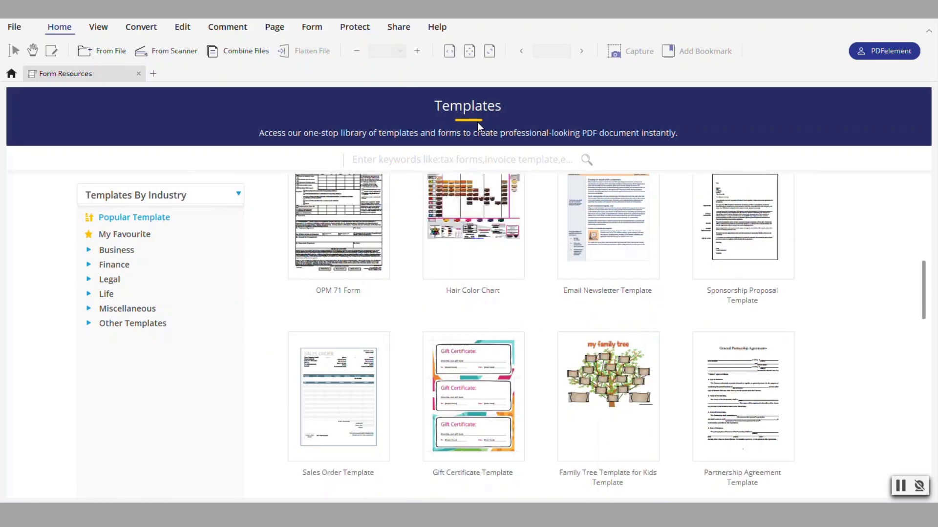
click(138, 74)
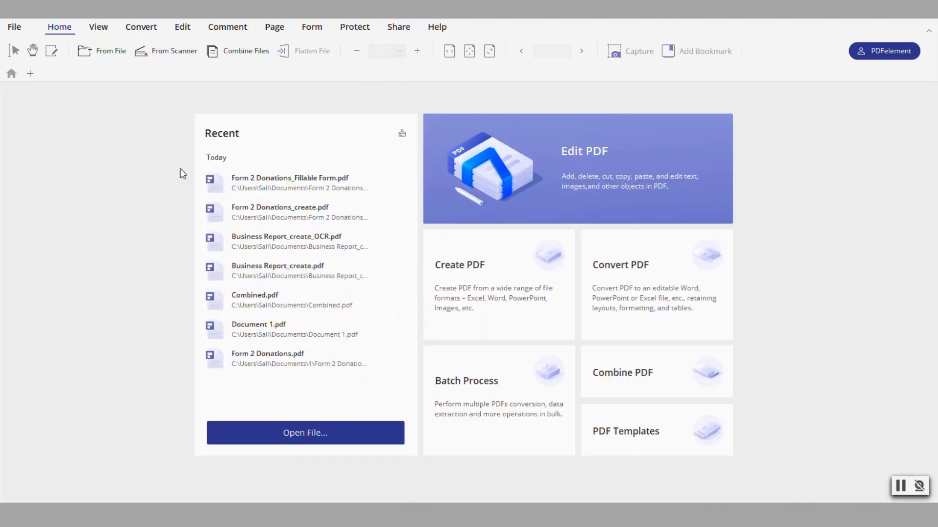